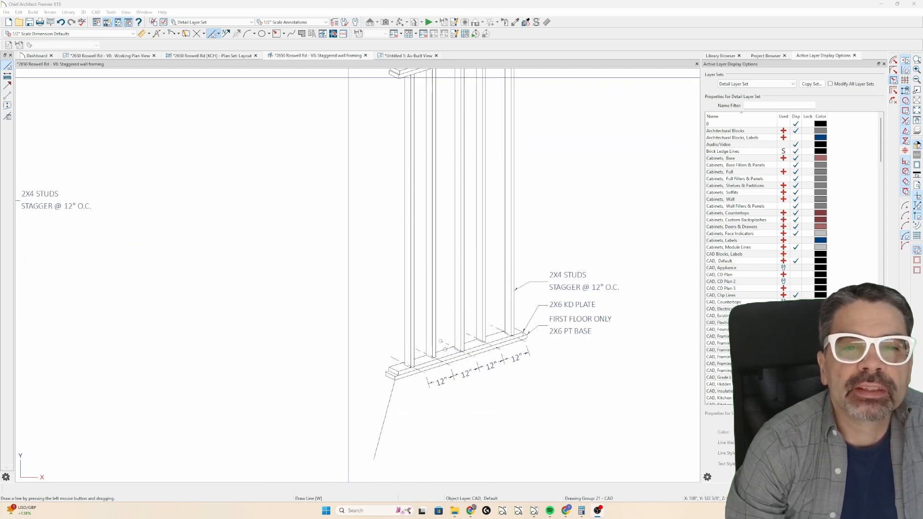
Review the framing settings of the 5 1/2" fir stud layer in the Interior-6, NEW, First Floor wall type in the As-Built plan.
click(402, 55)
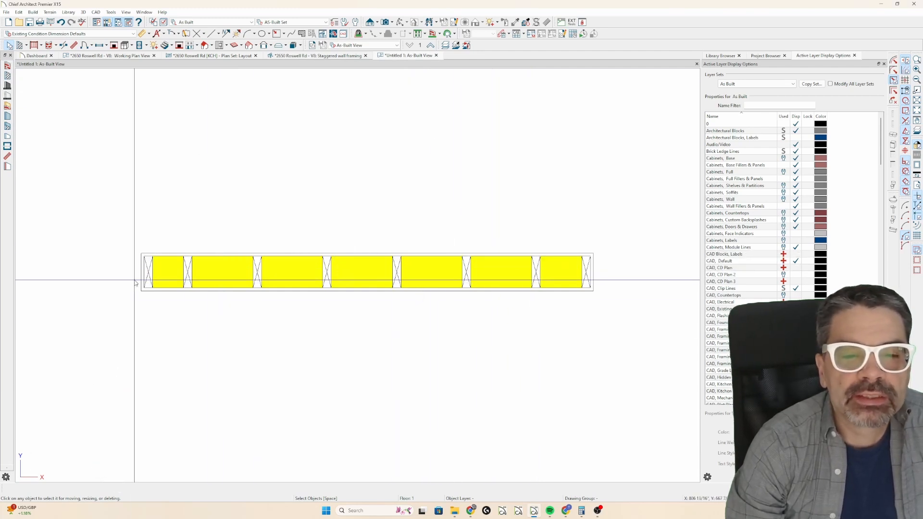
click(432, 271)
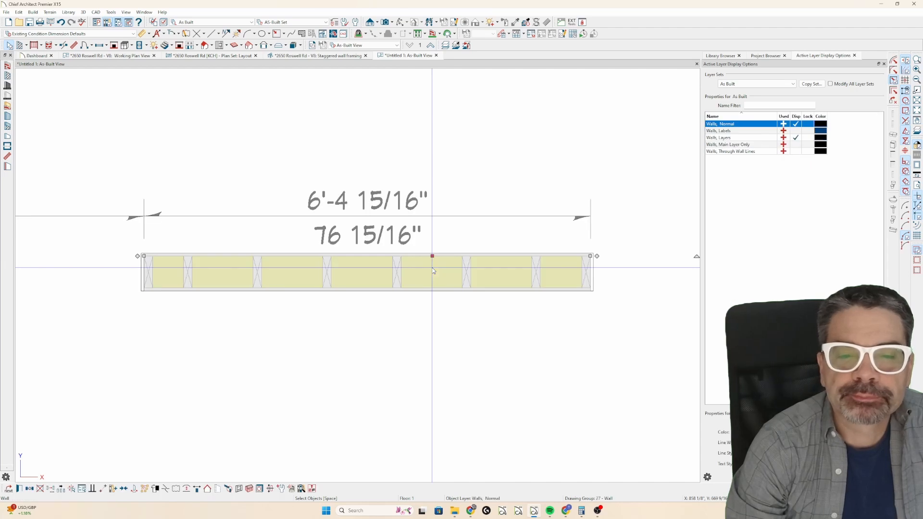
double_click(432, 270)
click(281, 104)
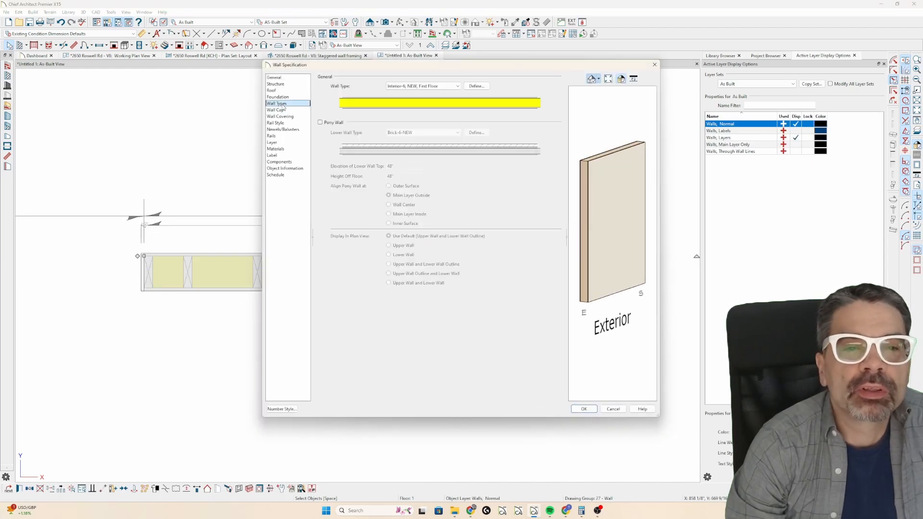
click(477, 87)
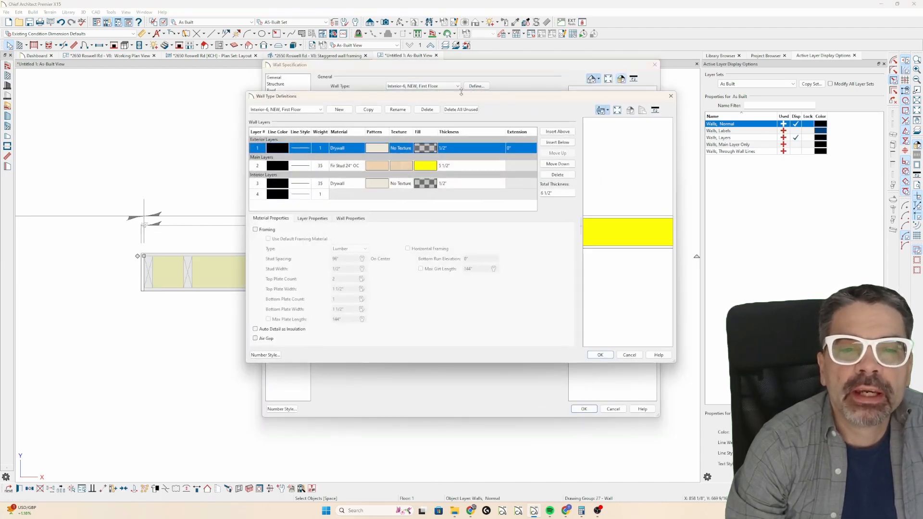
click(347, 166)
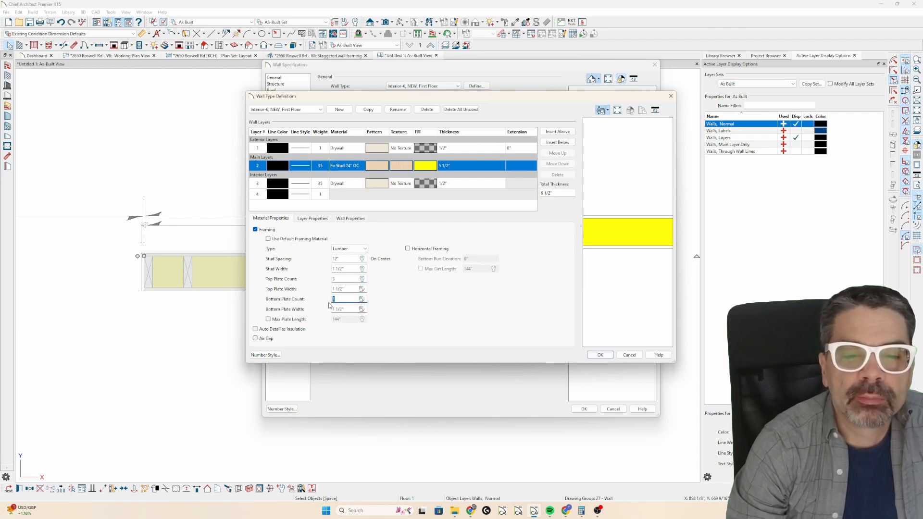
click(601, 355)
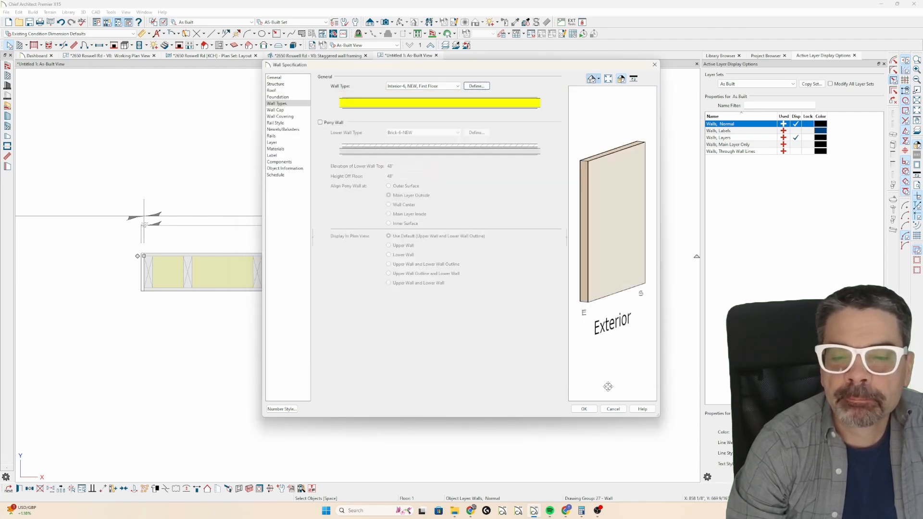
click(584, 409)
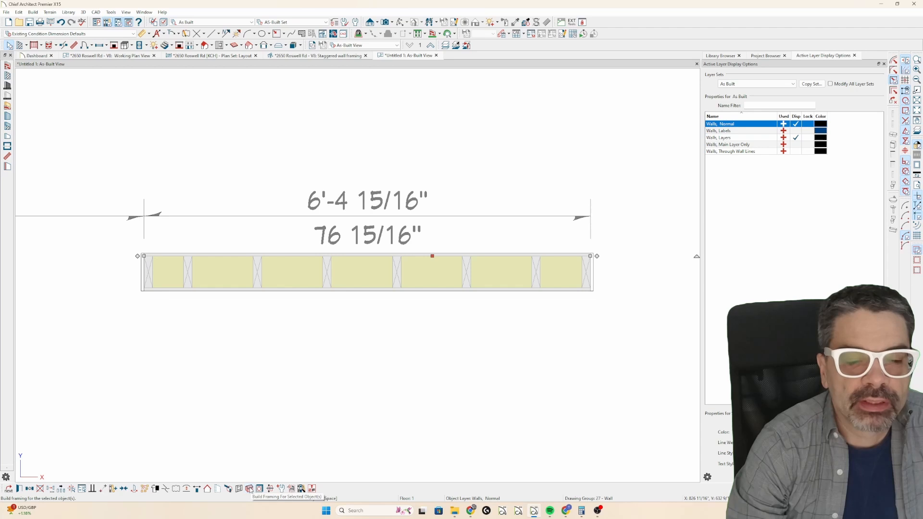
right_click(297, 257)
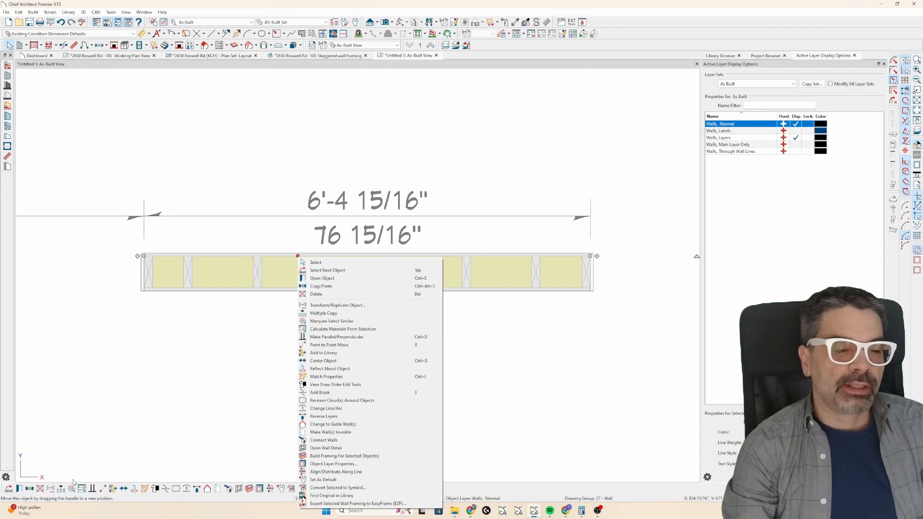
right_click(292, 267)
click(466, 251)
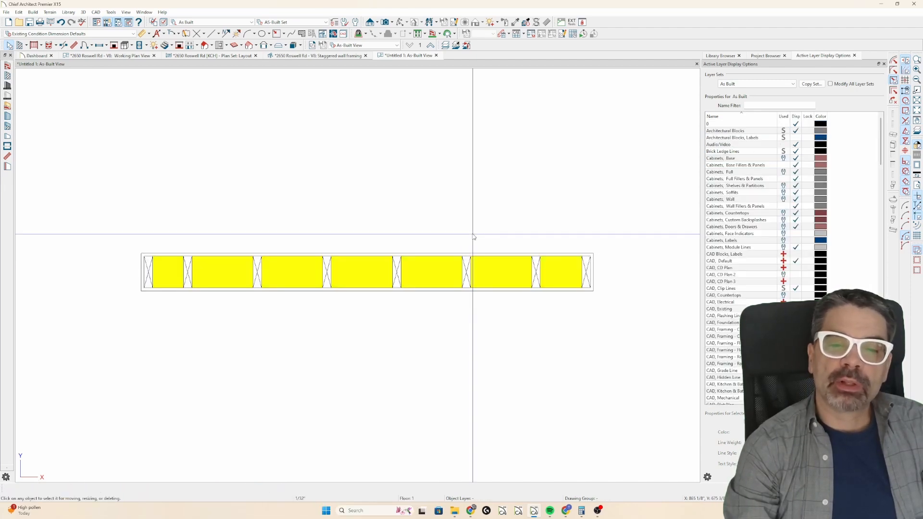
click(442, 259)
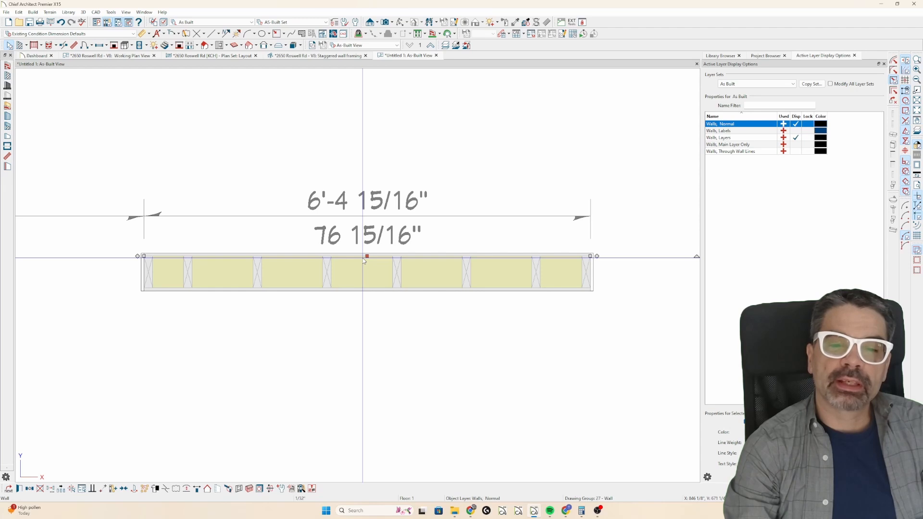
right_click(364, 260)
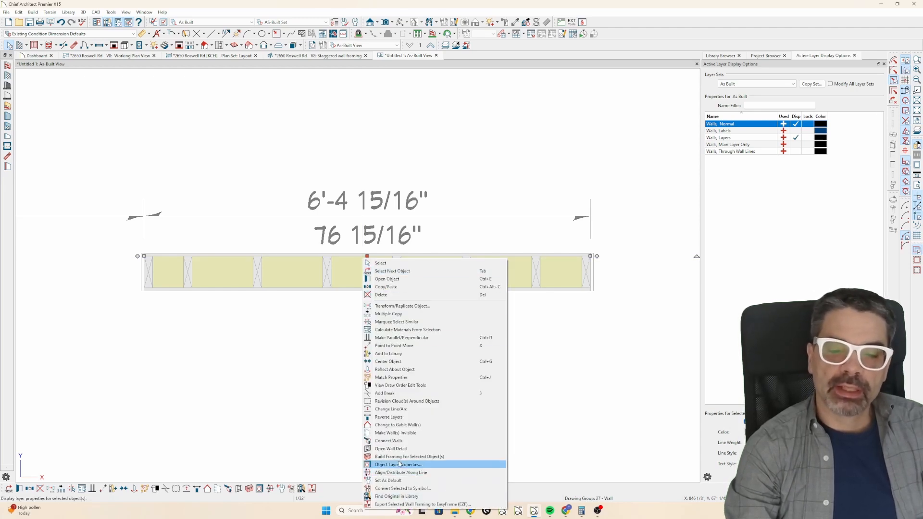
click(320, 278)
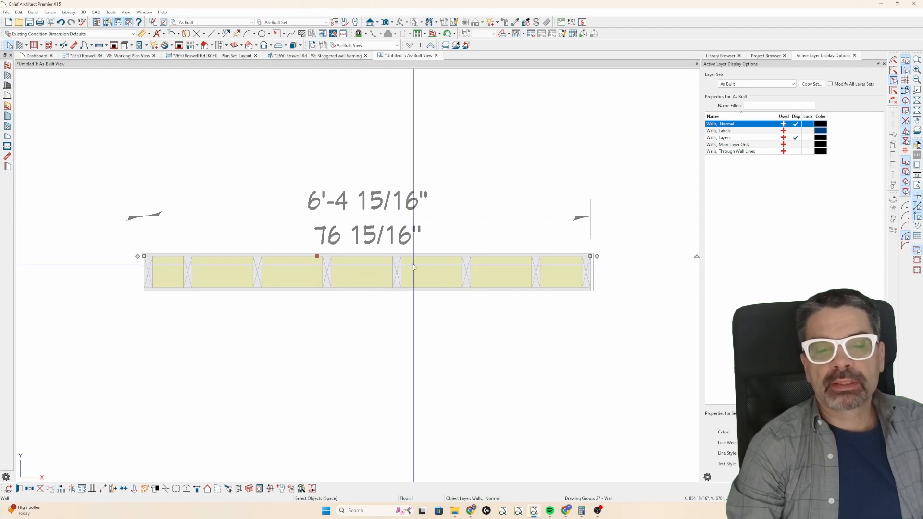
Create an orthographic framing overview camera view of the Untitled 1 plan.
click(376, 24)
click(390, 76)
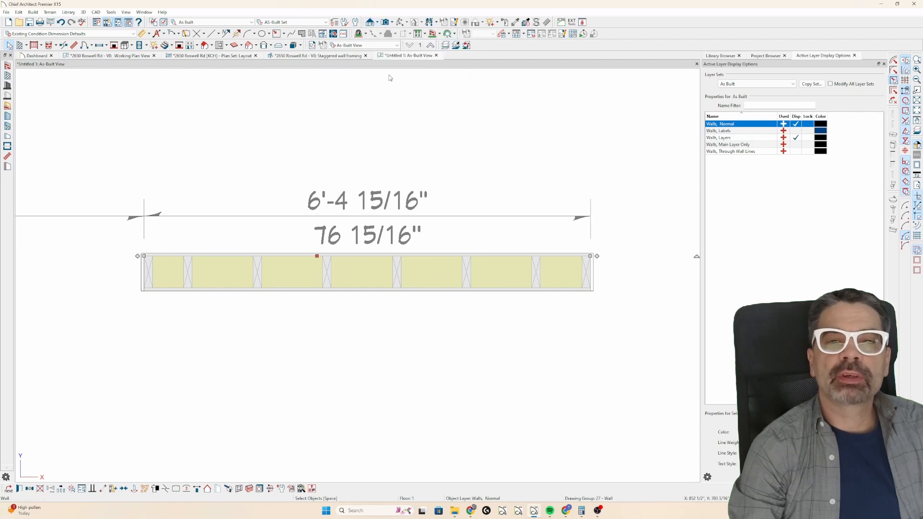
drag(430, 279, 435, 272)
Compare the two walls' framing in plan and in the framing overview, and check the staggered wall framing detail.
click(405, 56)
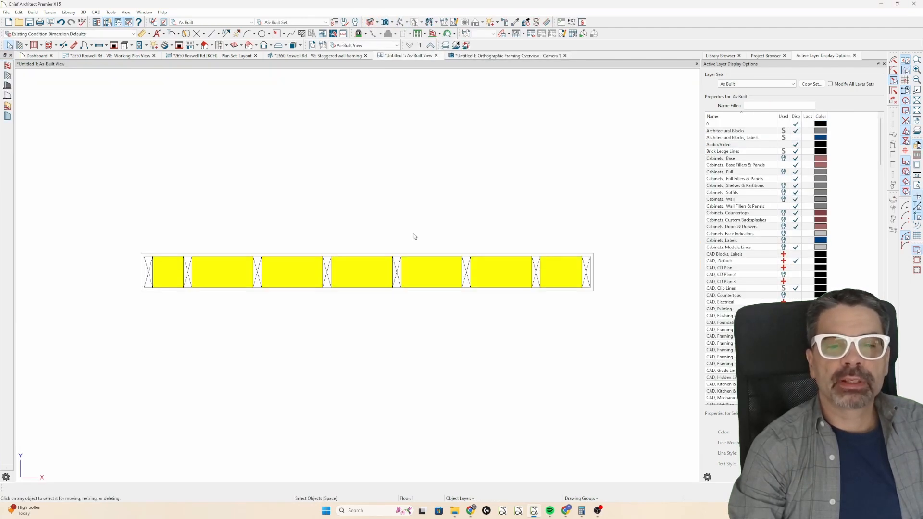
scroll(418, 240, down, 4)
scroll(439, 246, down, 1)
scroll(70, 270, up, 1)
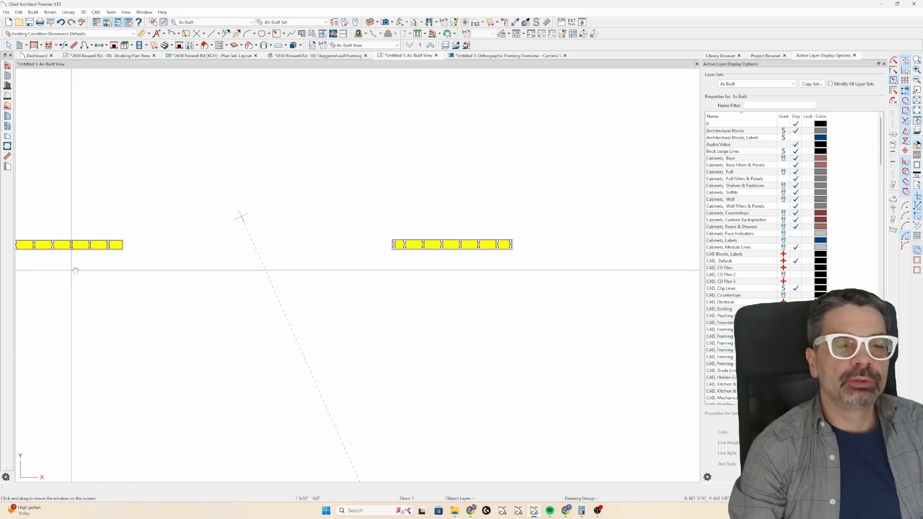
middle_drag(72, 268, 128, 265)
click(125, 248)
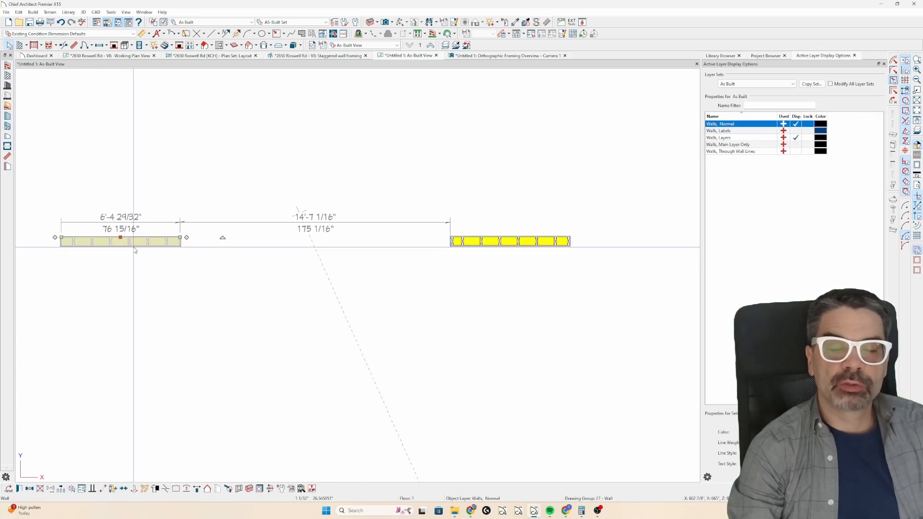
click(491, 244)
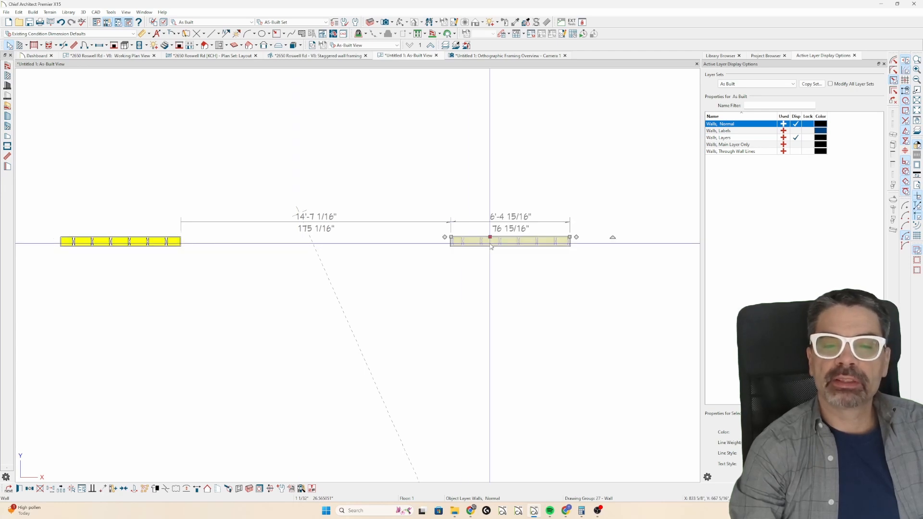
click(477, 57)
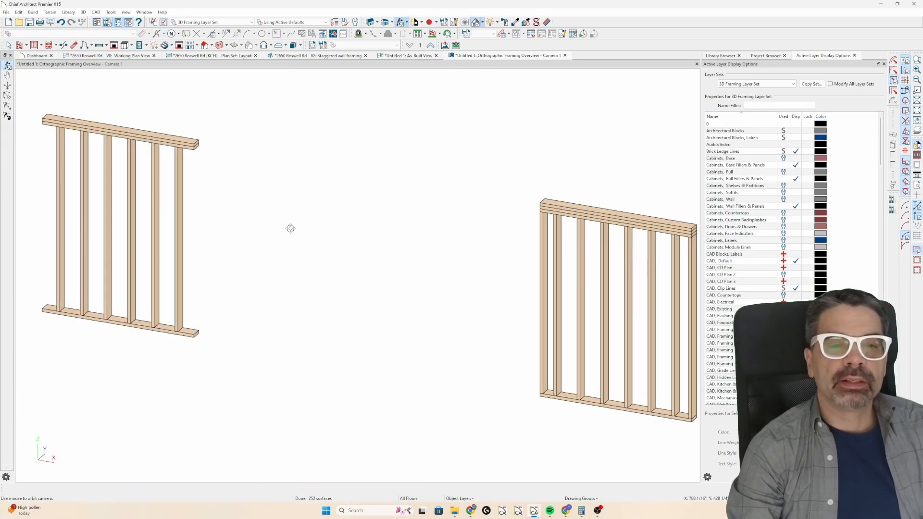
drag(539, 316, 398, 287)
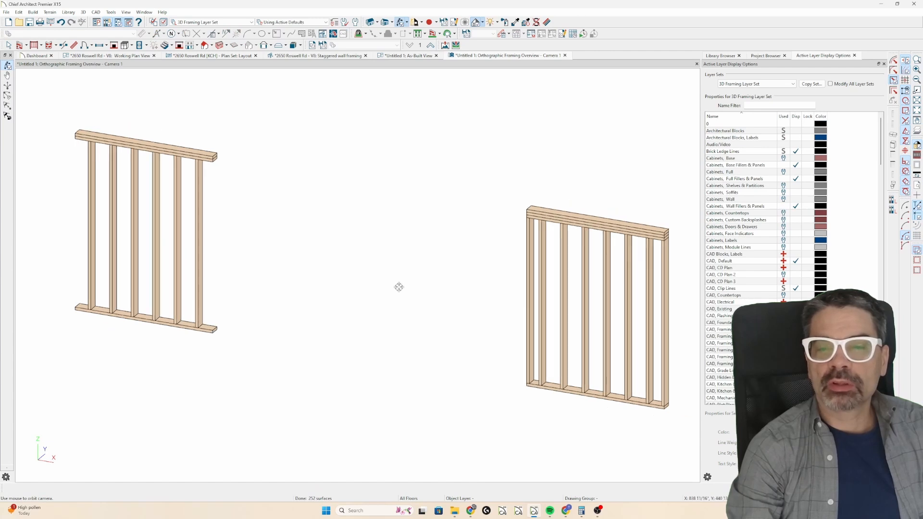
click(318, 57)
Delete the studs at both ends of the right-hand wall in the As-Built plan.
click(390, 56)
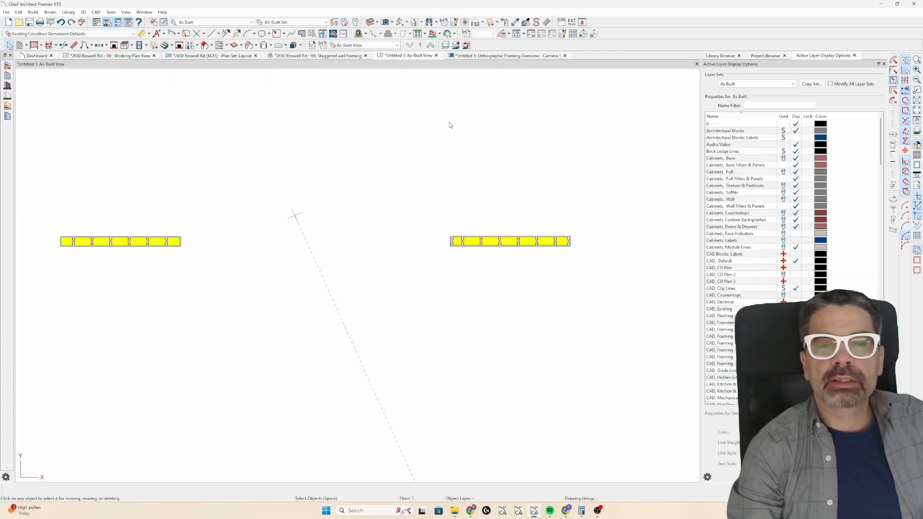
click(561, 239)
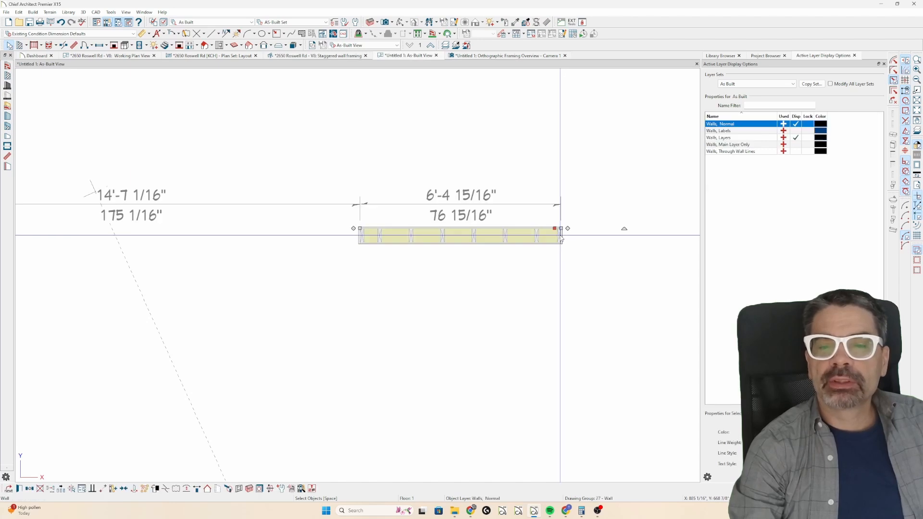
scroll(561, 239, up, 2)
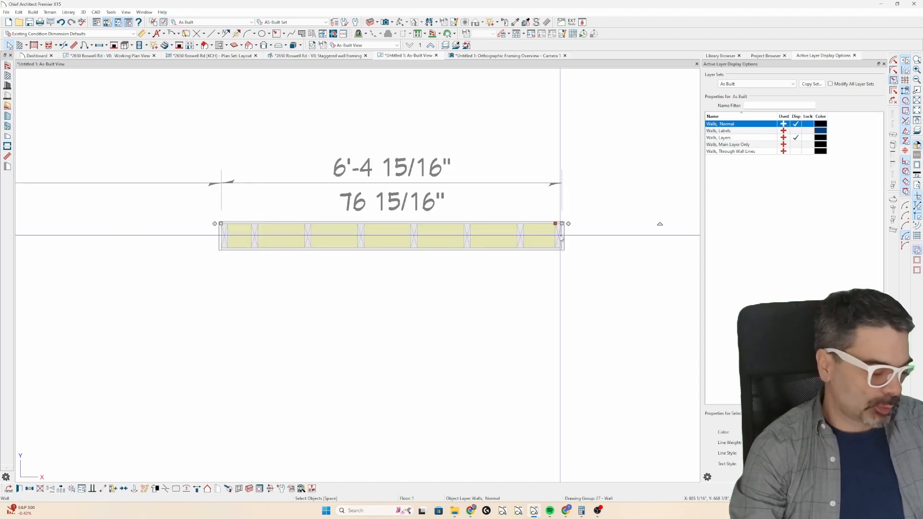
click(560, 239)
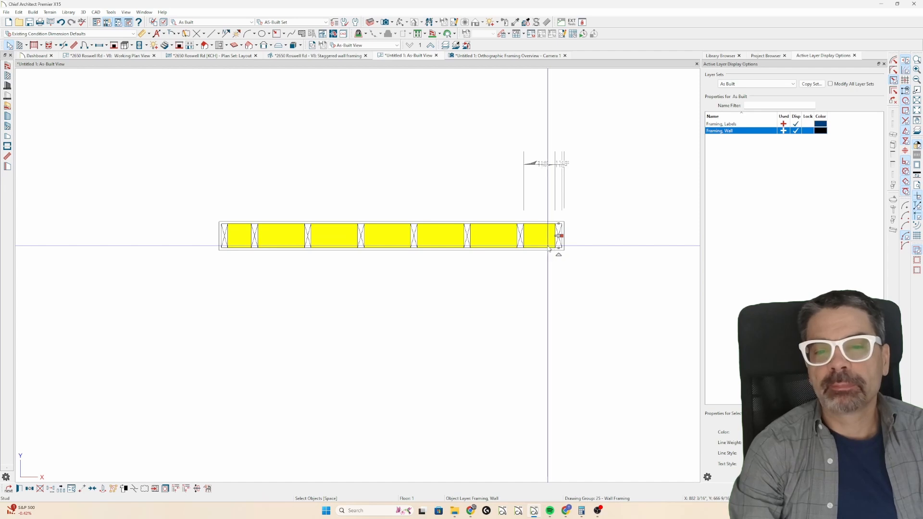
click(225, 240)
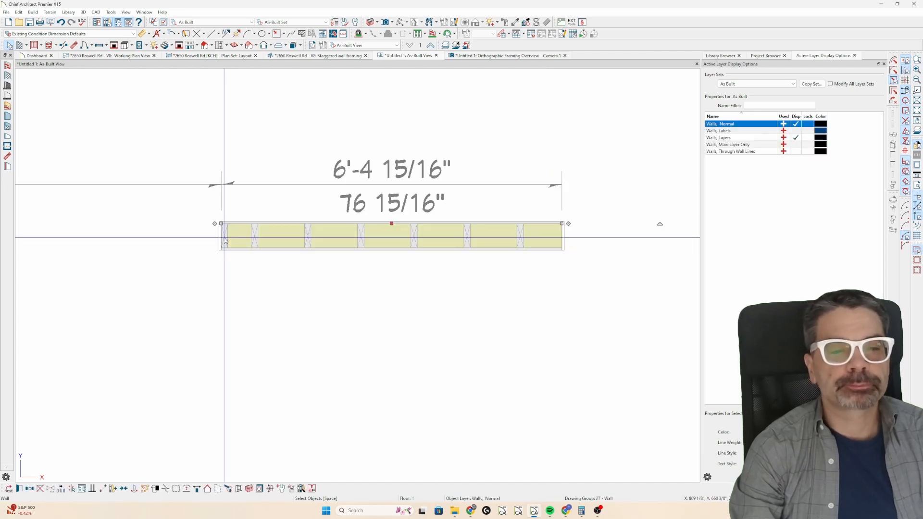
click(225, 239)
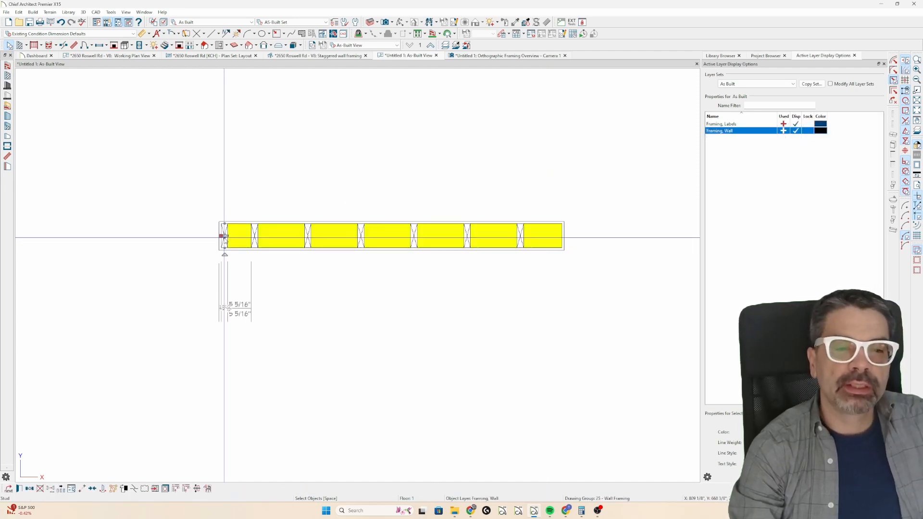
key(Escape)
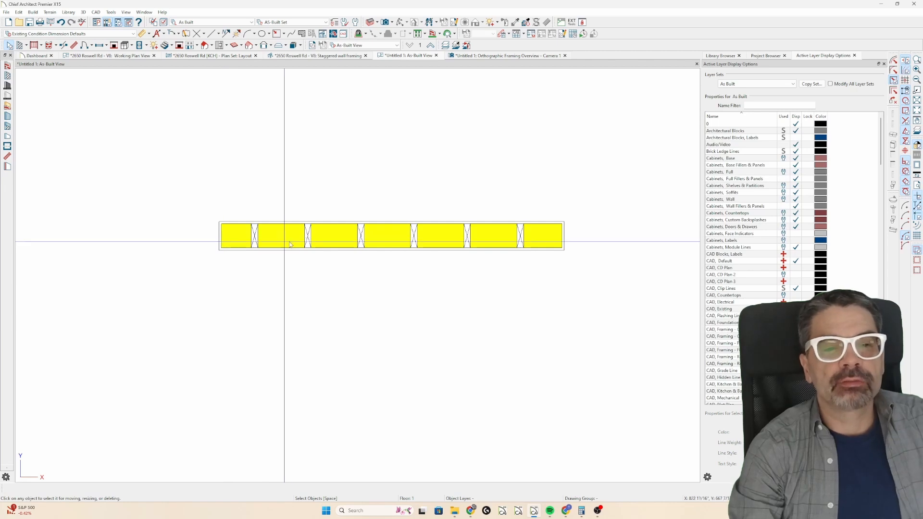
Open the wall's framing detail, set the width of all six studs to 3 1/2", and close the detail.
click(319, 242)
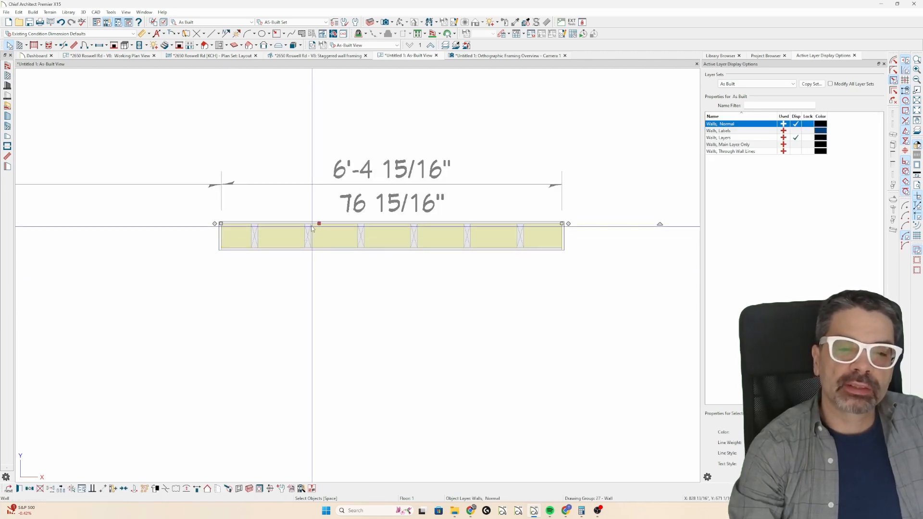
click(239, 489)
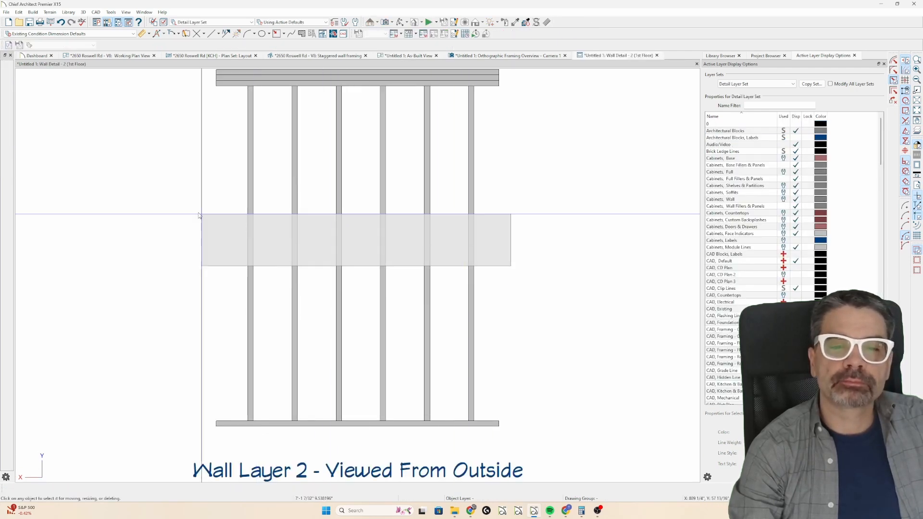
drag(199, 215, 197, 214)
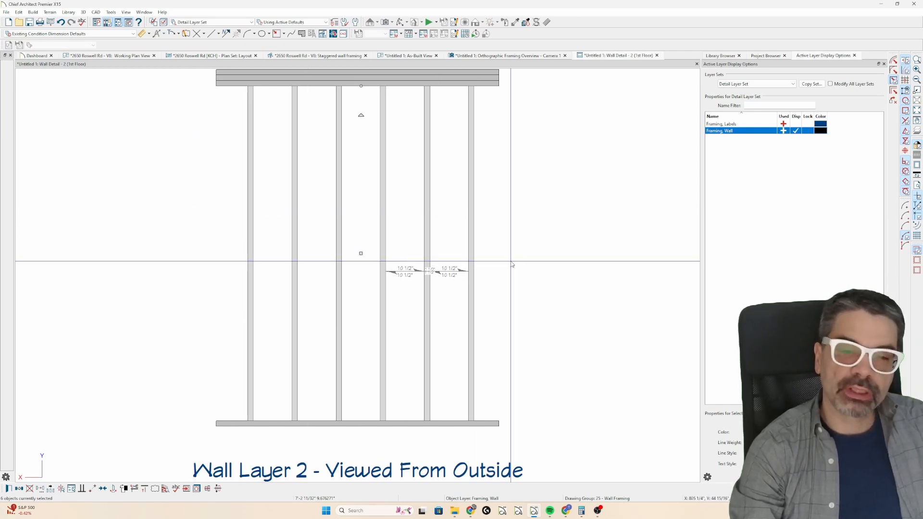
key(ctrl+e)
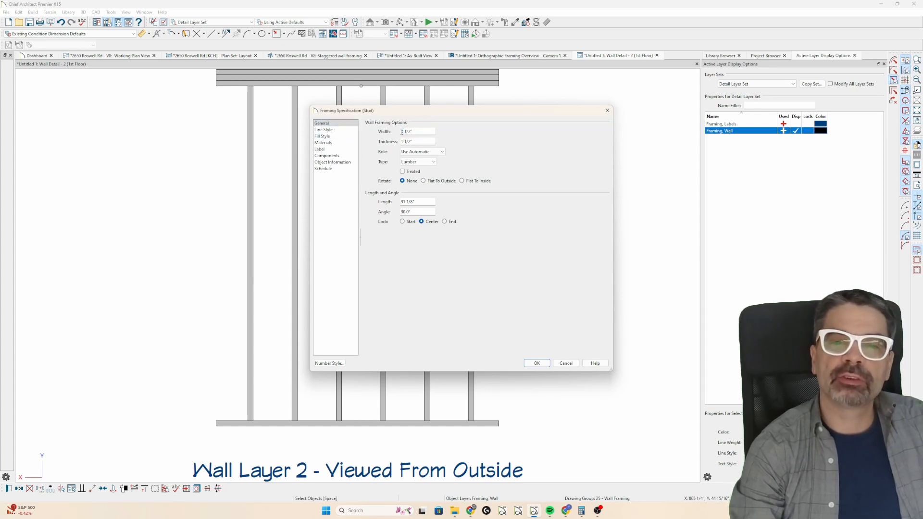
key(Escape)
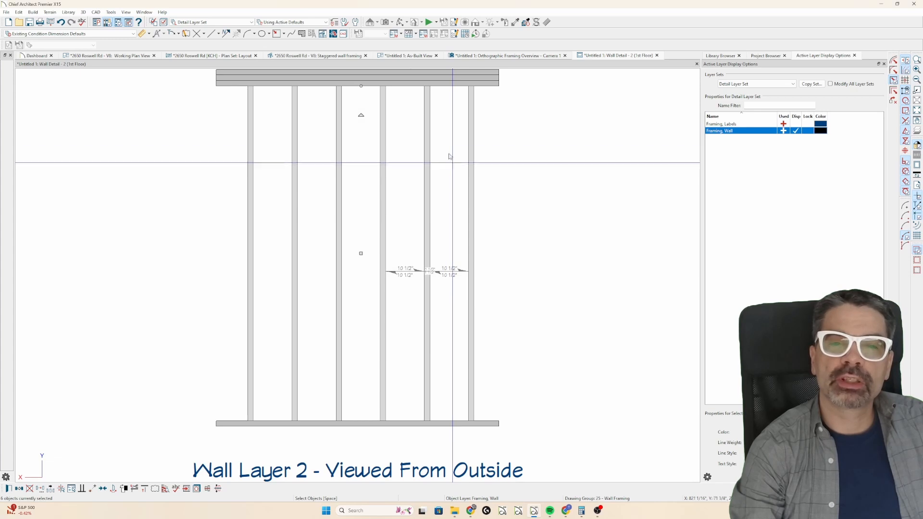
click(657, 55)
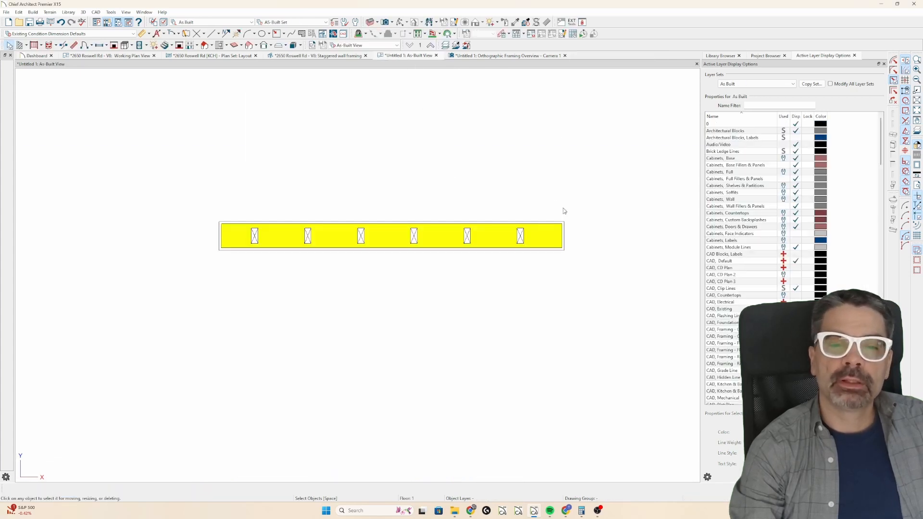
Move the rightmost stud point to point against the upper edge of the wall's framing layer.
scroll(530, 234, up, 2)
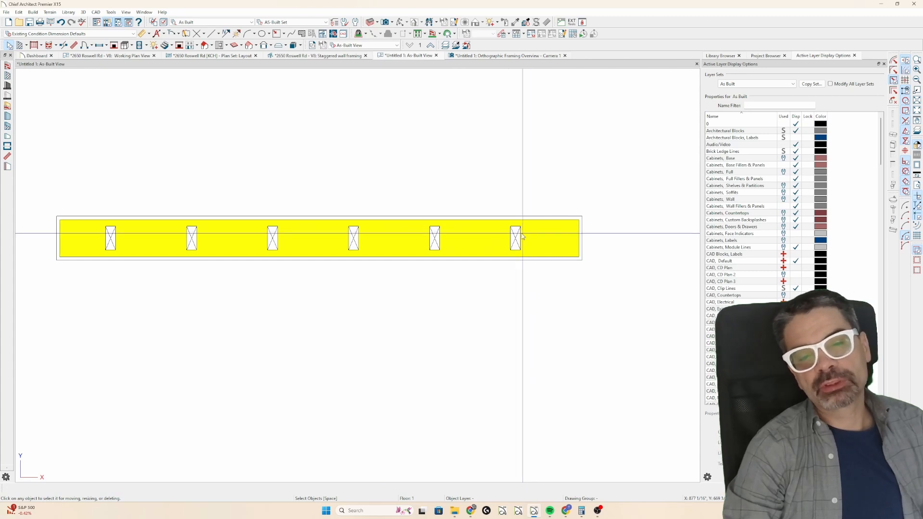
scroll(507, 248, up, 3)
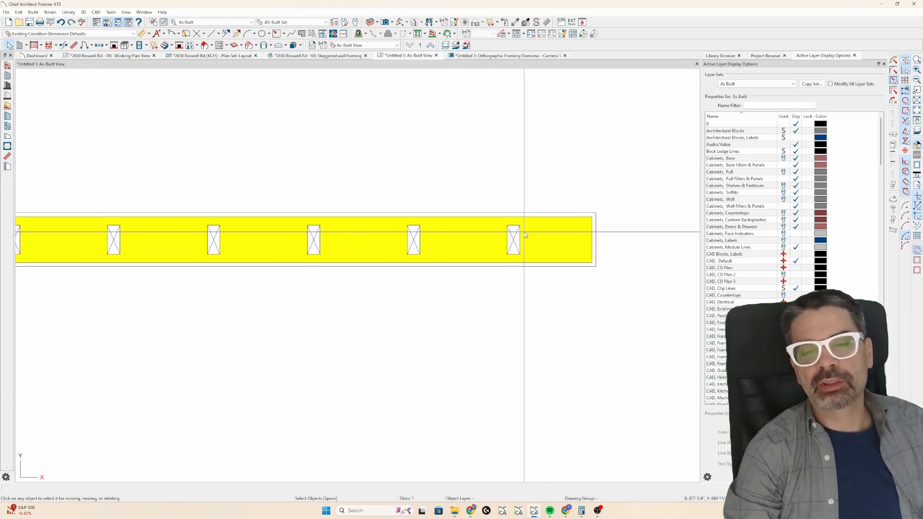
click(515, 235)
scroll(514, 235, up, 3)
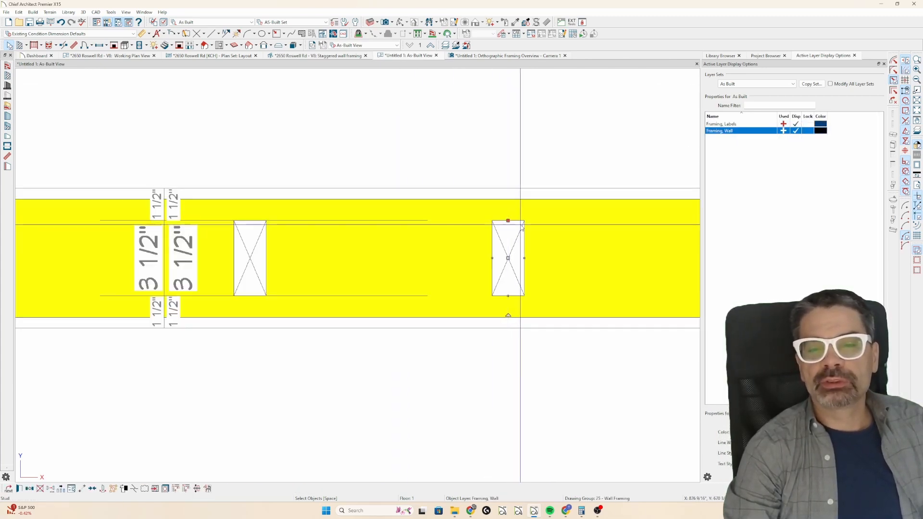
scroll(520, 224, up, 3)
key(m)
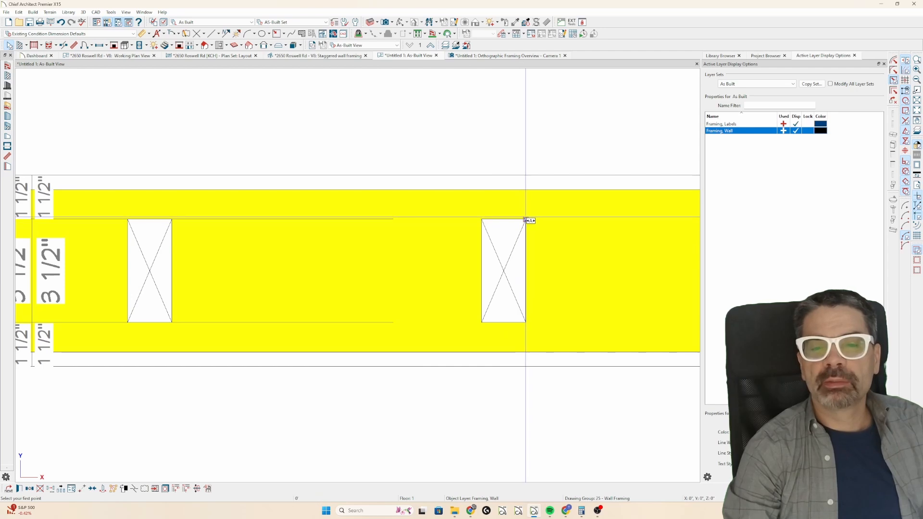
click(525, 219)
click(525, 190)
Move the second stud from the right against the lower edge of the wall's framing layer.
scroll(583, 235, down, 2)
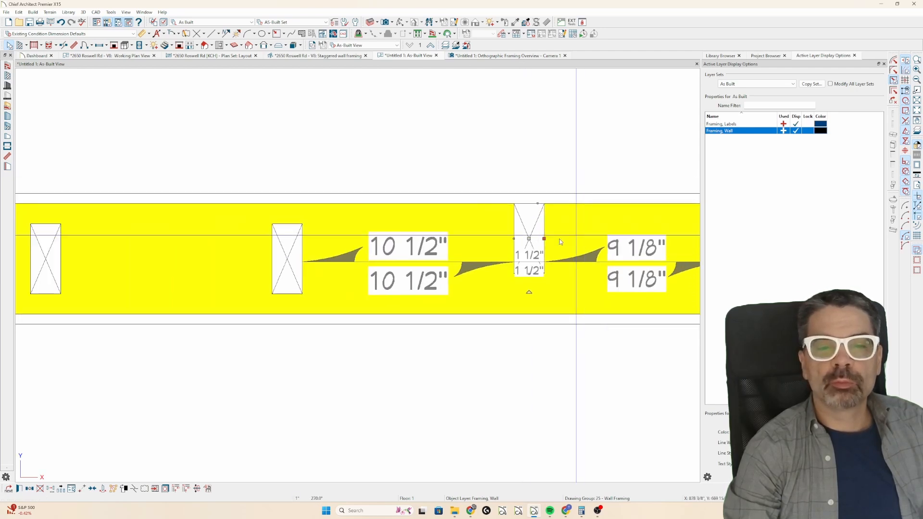
click(301, 288)
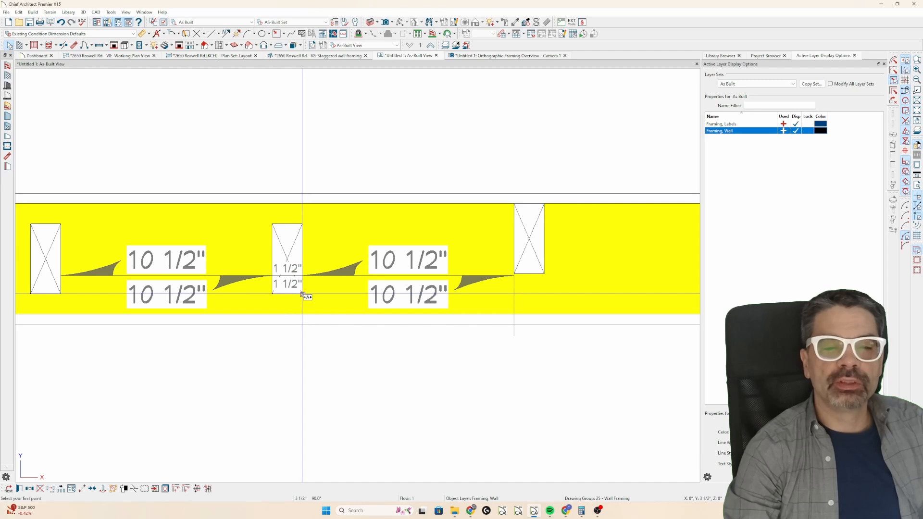
drag(302, 294, 305, 313)
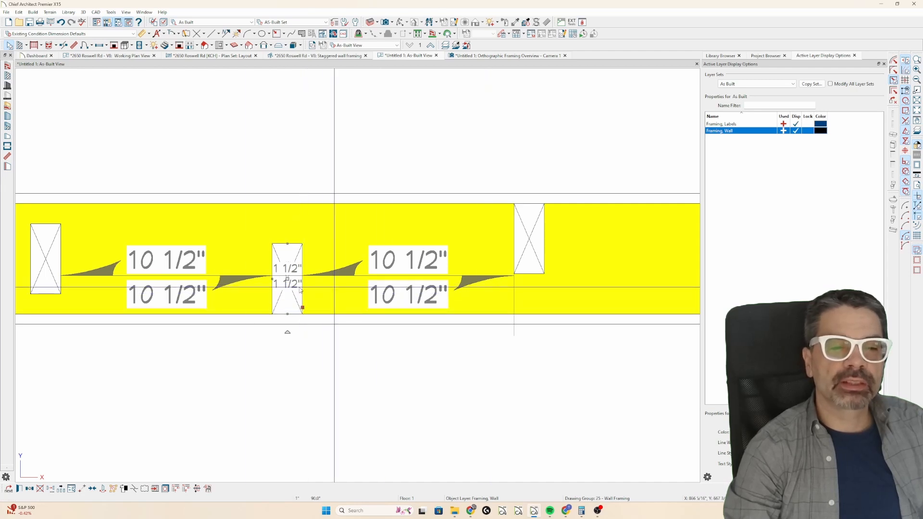
Select the third stud from the right and move it against the upper edge of the framing layer.
click(60, 244)
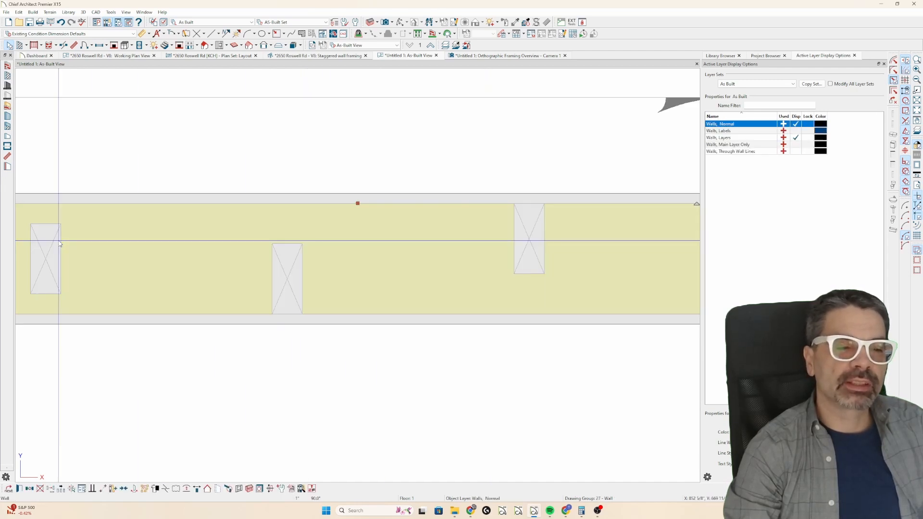
key(Tab)
scroll(418, 314, down, 2)
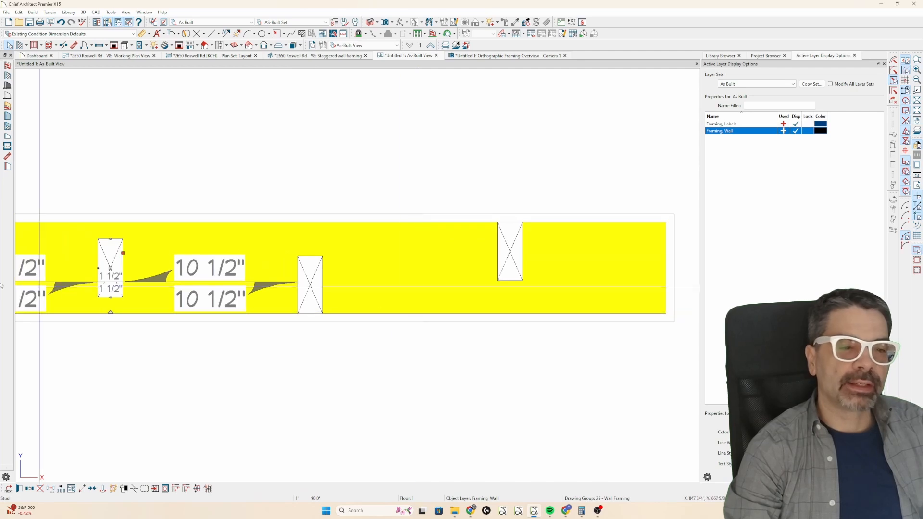
scroll(74, 259, up, 2)
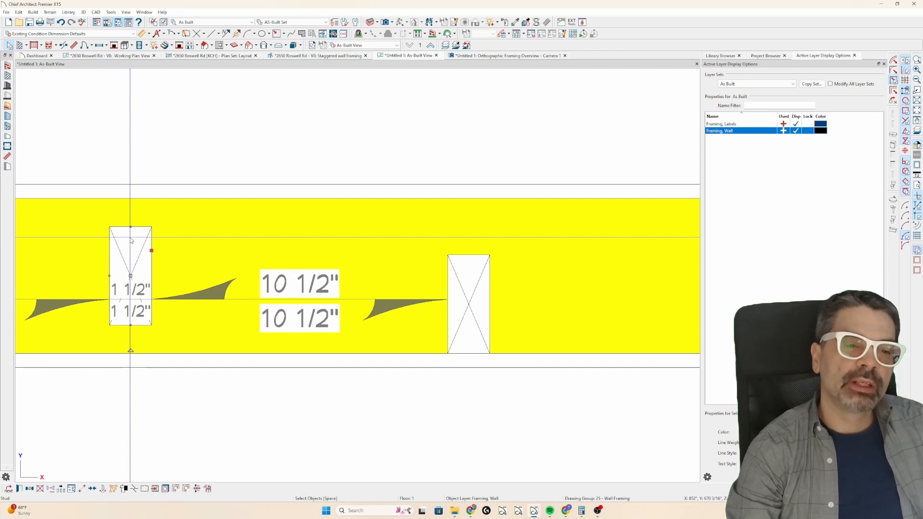
click(152, 226)
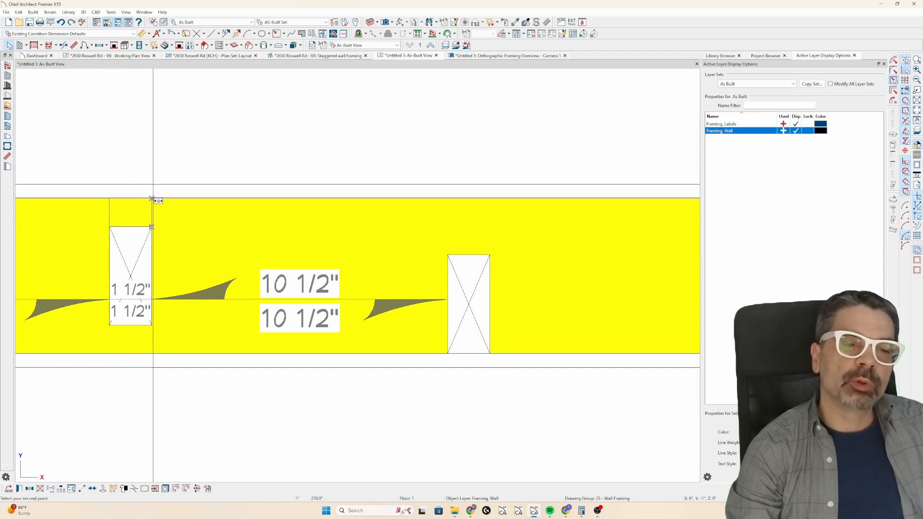
click(152, 198)
Move the fourth stud from the right point to point against the lower edge of the framing layer.
scroll(569, 292, down, 4)
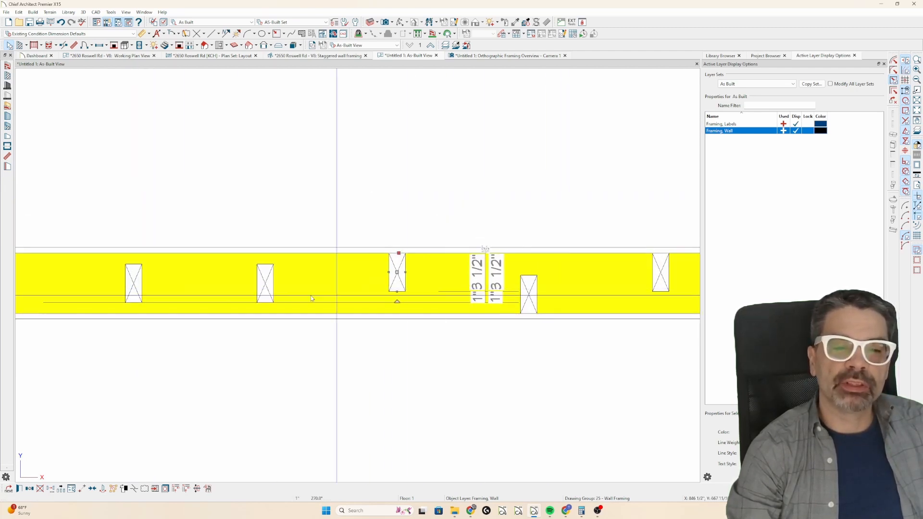
scroll(265, 294, up, 3)
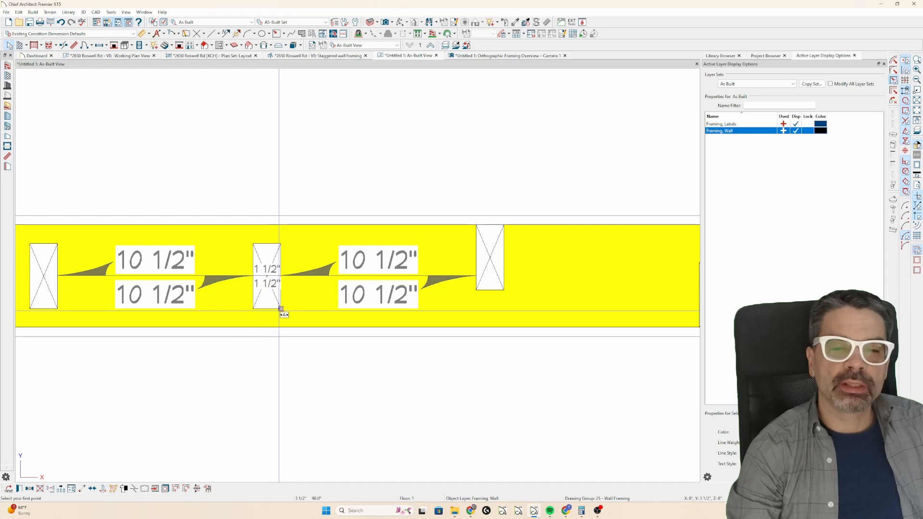
click(280, 308)
click(282, 326)
Move the fifth stud from the right, second from the wall's left end, against the upper edge of the framing layer.
scroll(445, 360, down, 3)
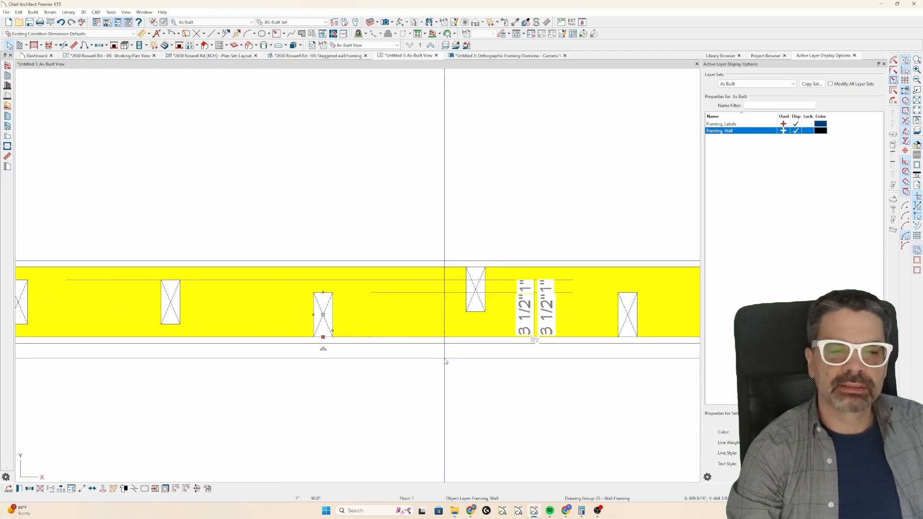
click(167, 312)
key(Tab)
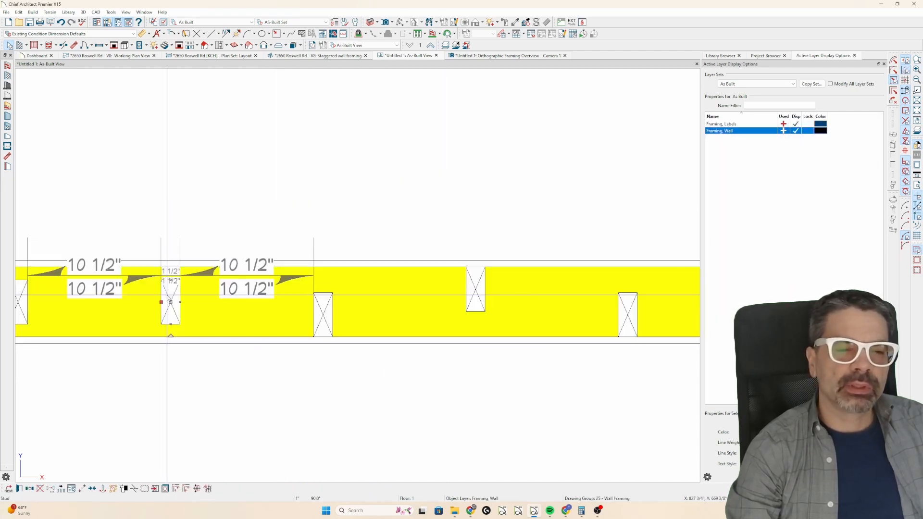
scroll(170, 301, up, 2)
click(186, 275)
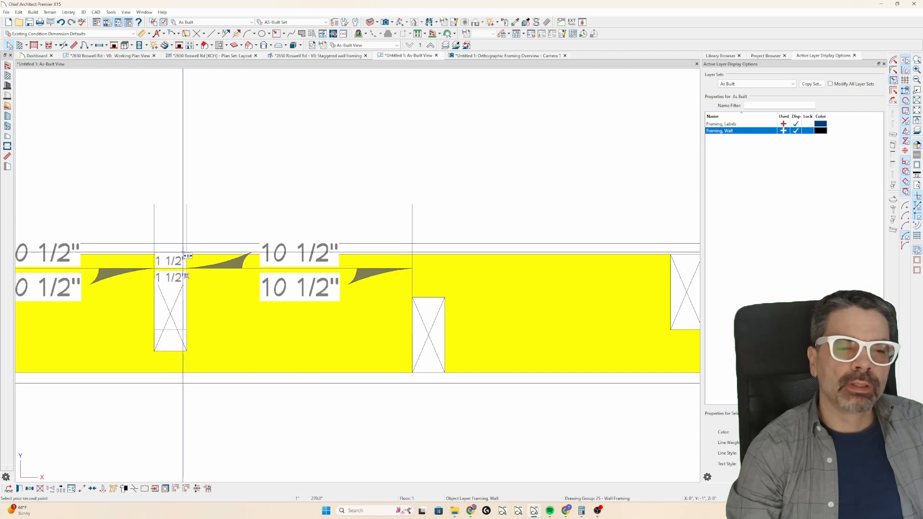
click(186, 254)
Move the leftmost stud against the lower edge of the framing layer to complete the staggered pattern.
scroll(445, 320, down, 2)
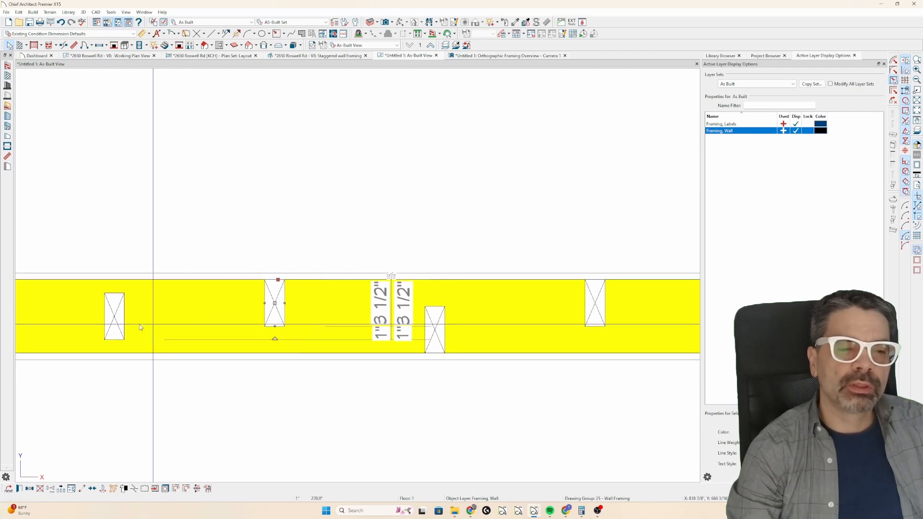
click(117, 325)
key(Tab)
key(m)
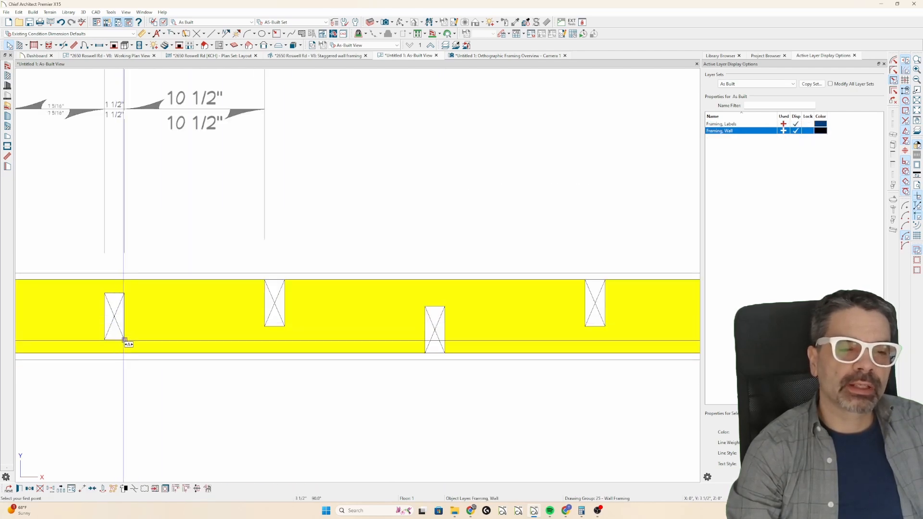
click(124, 339)
scroll(387, 348, down, 3)
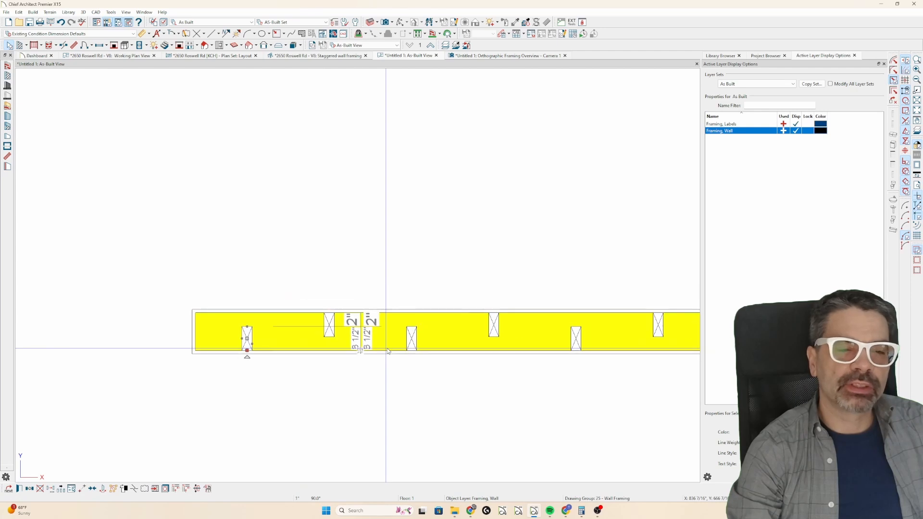
key(Escape)
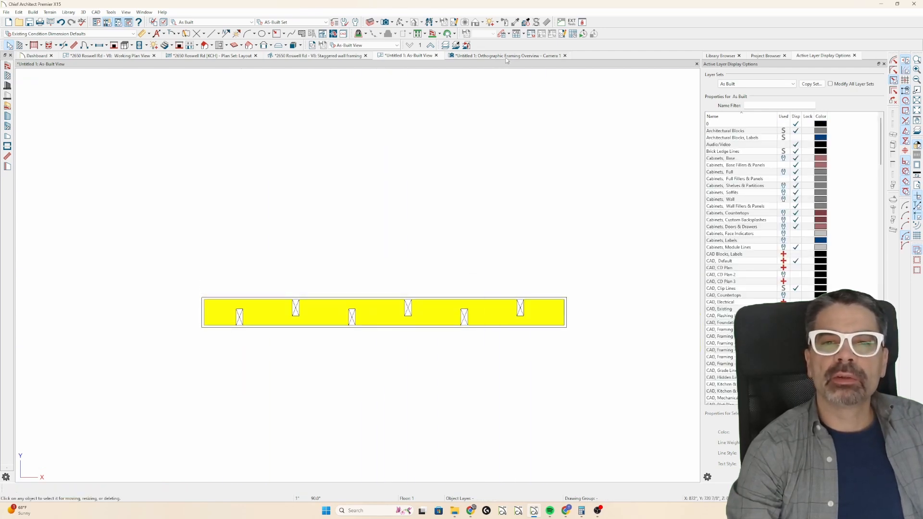
Close the old framing overview and create a new Orthographic Framing Overview of the plan.
click(565, 55)
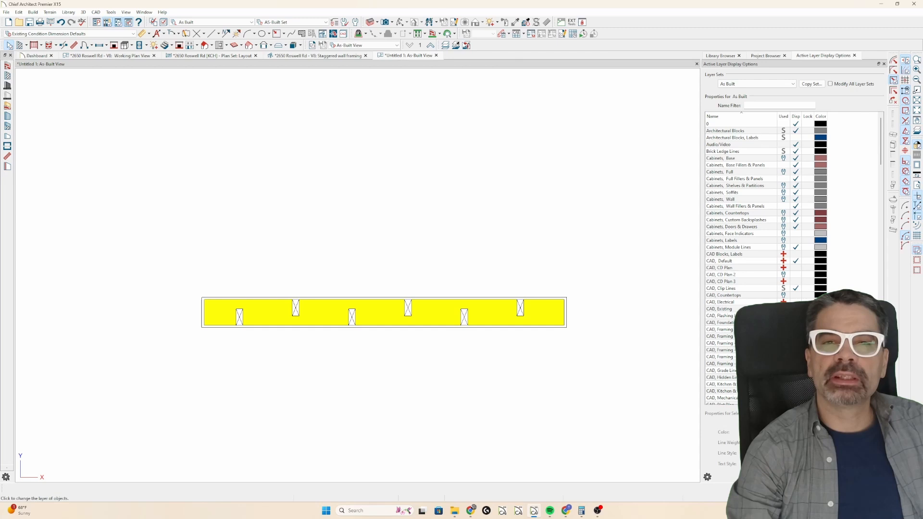
click(377, 23)
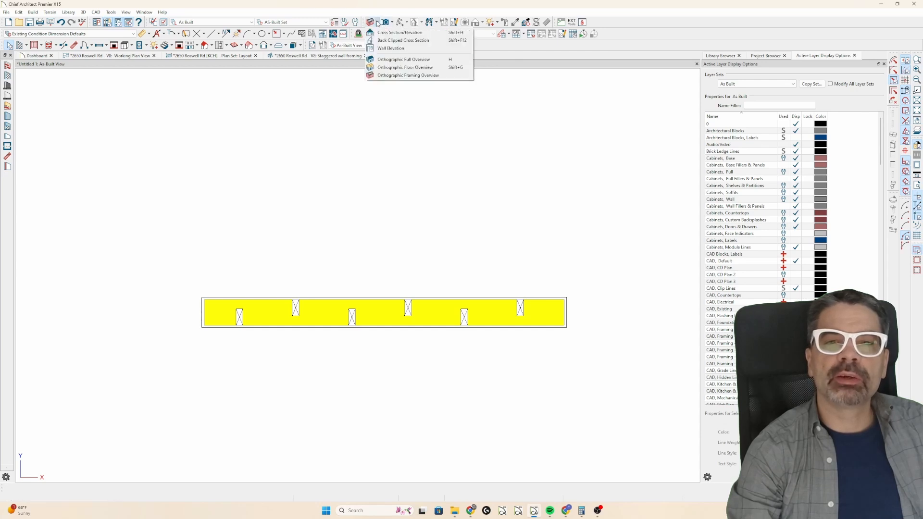
click(403, 76)
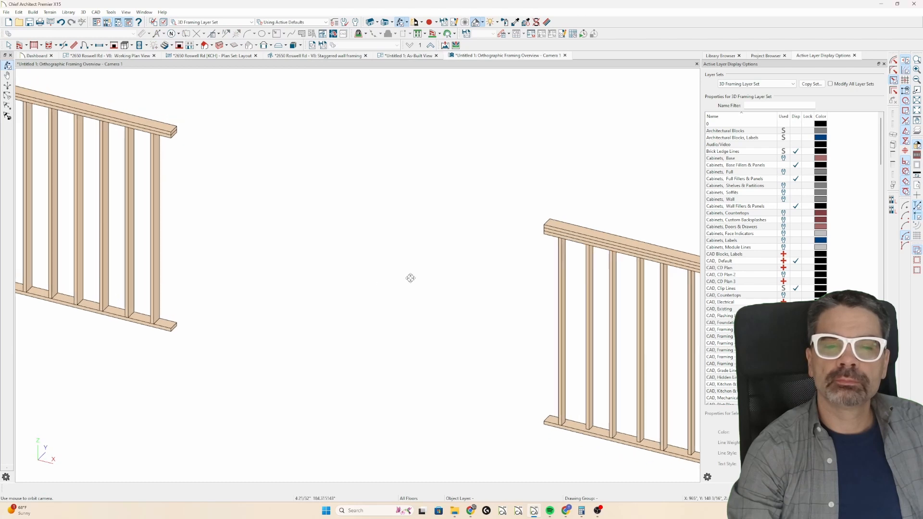
Examine the staggered studs and the plates of the right-hand wall from an angle in the framing overview.
drag(409, 278, 463, 249)
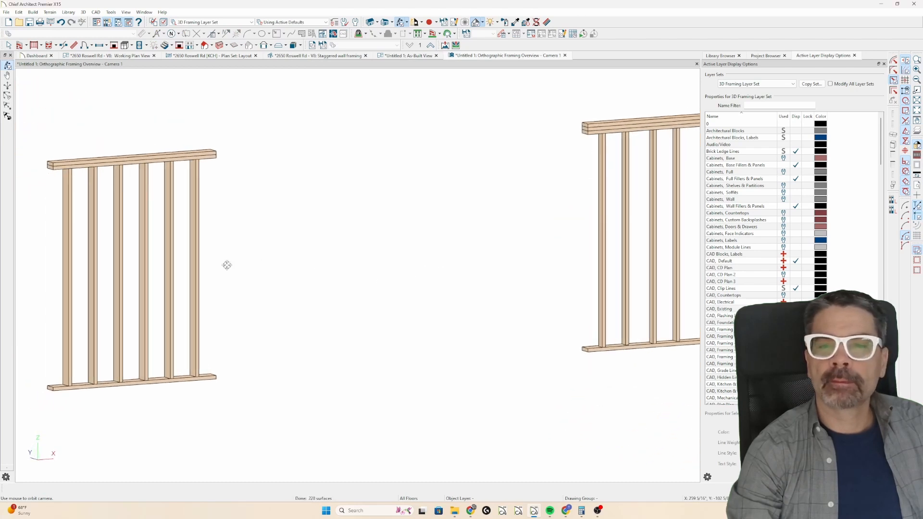
scroll(227, 265, down, 2)
scroll(670, 186, up, 3)
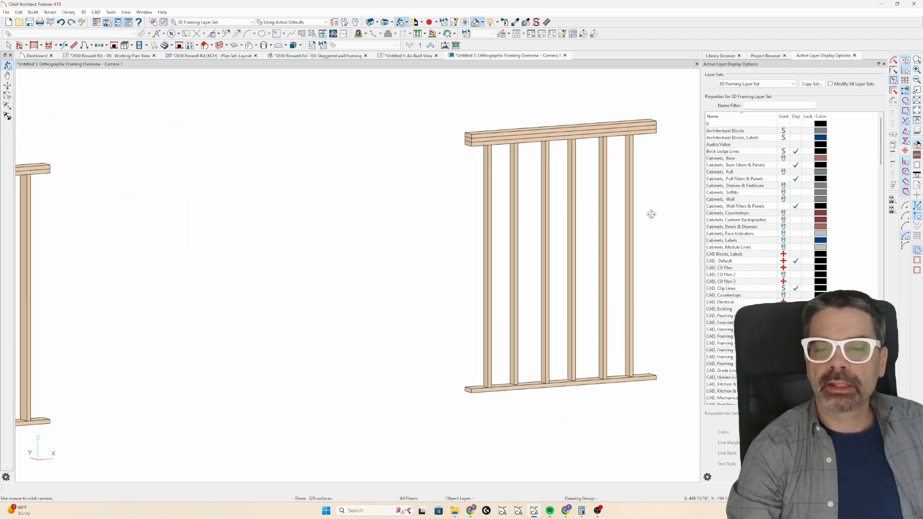
drag(652, 210, 493, 308)
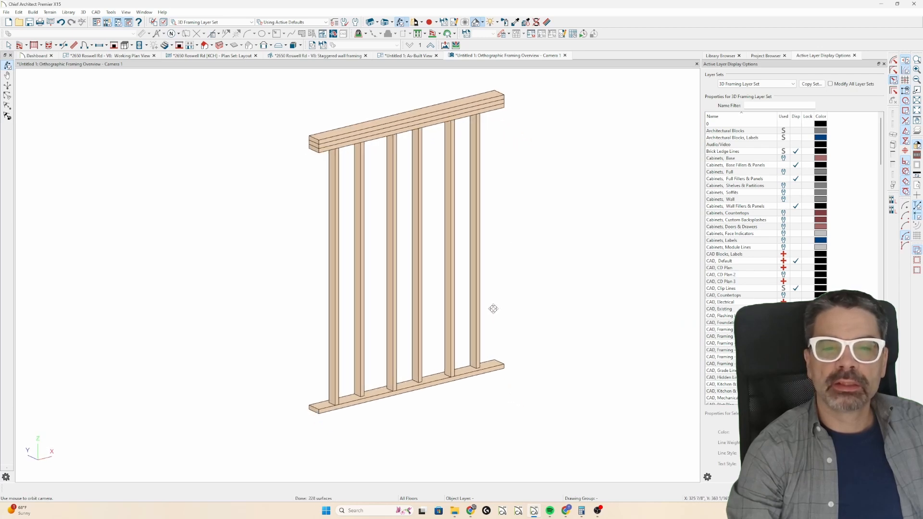
scroll(468, 139, up, 1)
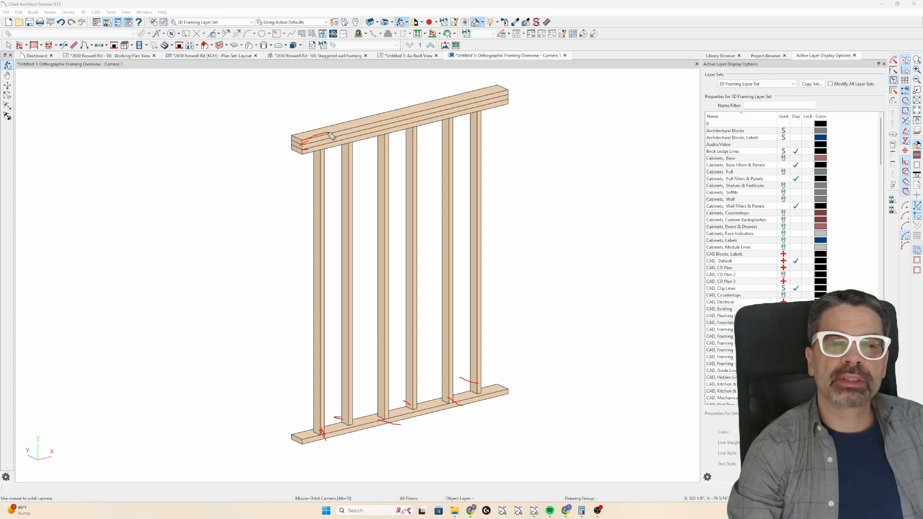
key(Delete)
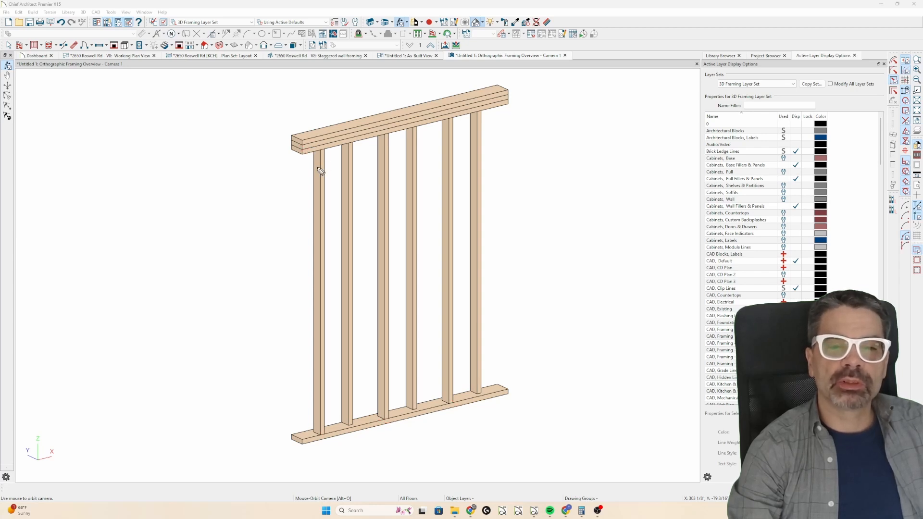
Shorten the topmost plate of the staggered wall equally at both ends, exposing the plate below.
scroll(306, 146, up, 3)
click(304, 145)
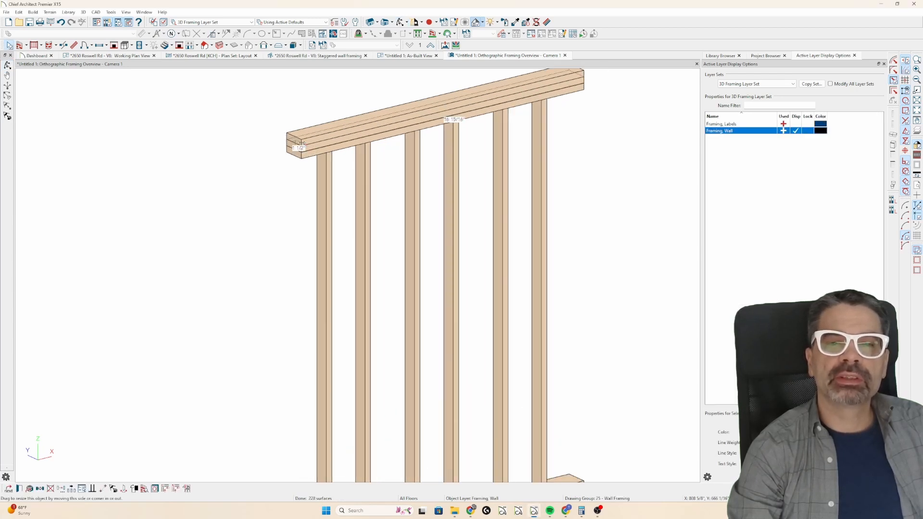
drag(301, 144, 321, 141)
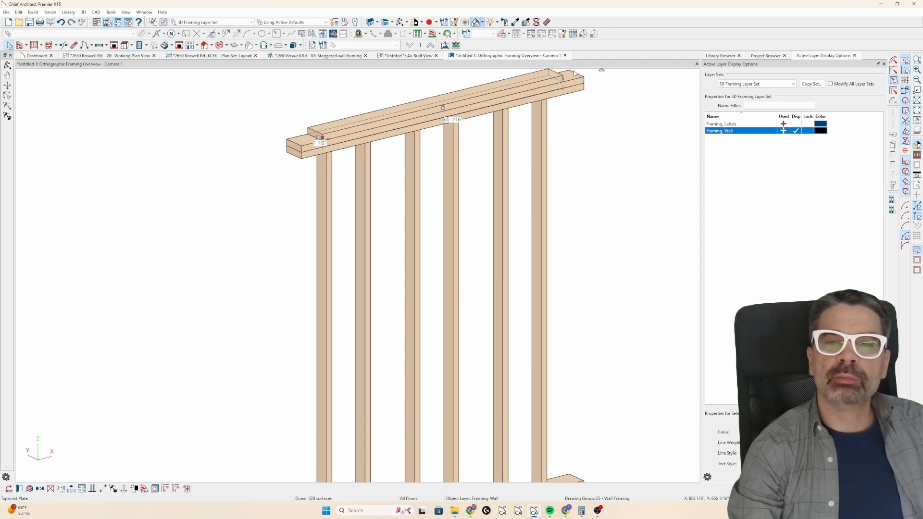
Shorten the middle top plate at both ends so the three top plates step back like stairs.
click(312, 149)
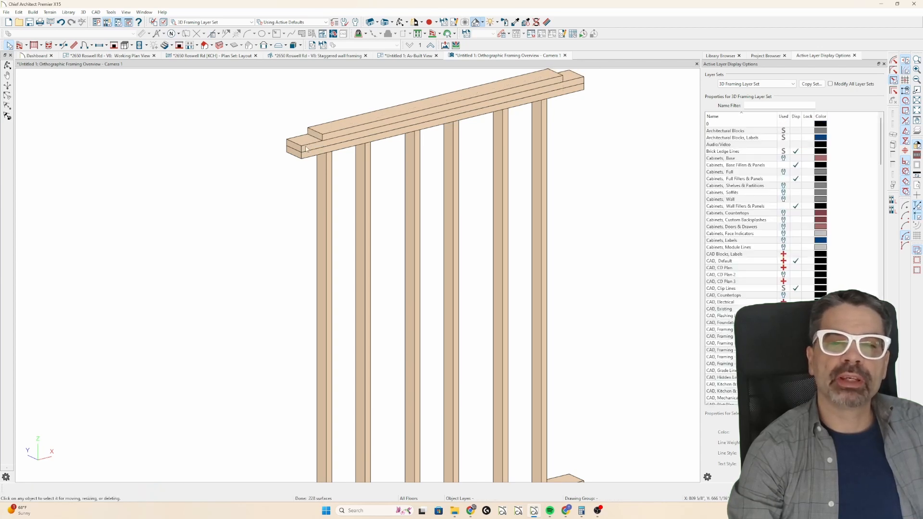
drag(308, 149, 316, 147)
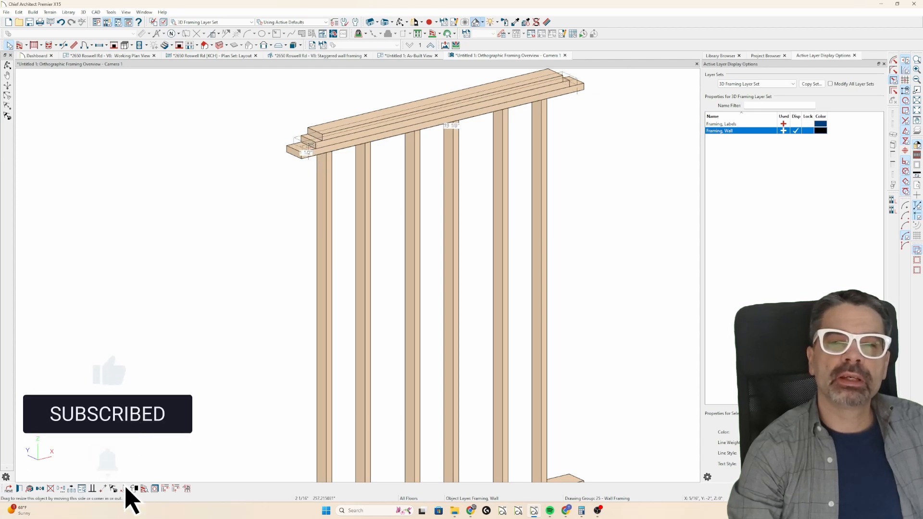
mouse_move(312, 146)
mouse_down()
mouse_move(301, 155)
mouse_move(310, 148)
mouse_up()
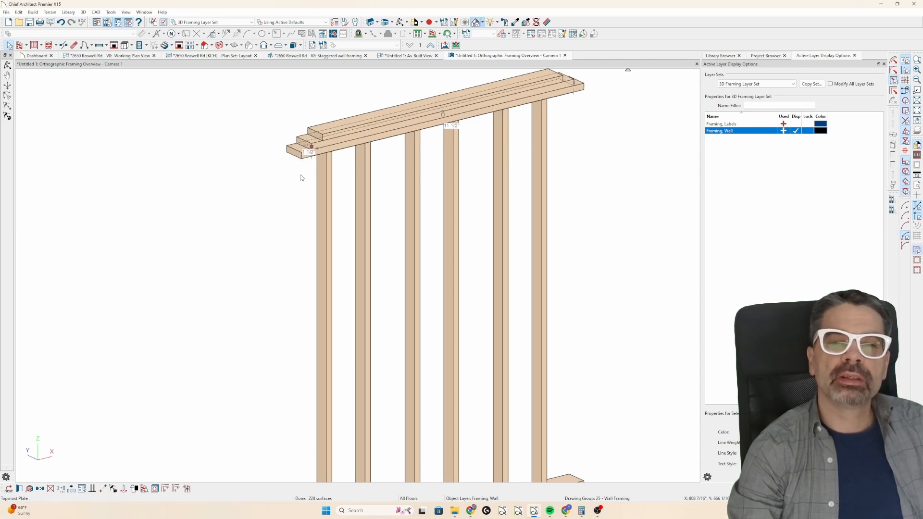
Deselect the plate and show the whole staggered wall with its stepped top plates in the framing overview.
click(291, 181)
scroll(279, 171, down, 1)
middle_drag(363, 235, 361, 204)
scroll(363, 227, down, 1)
scroll(384, 226, down, 1)
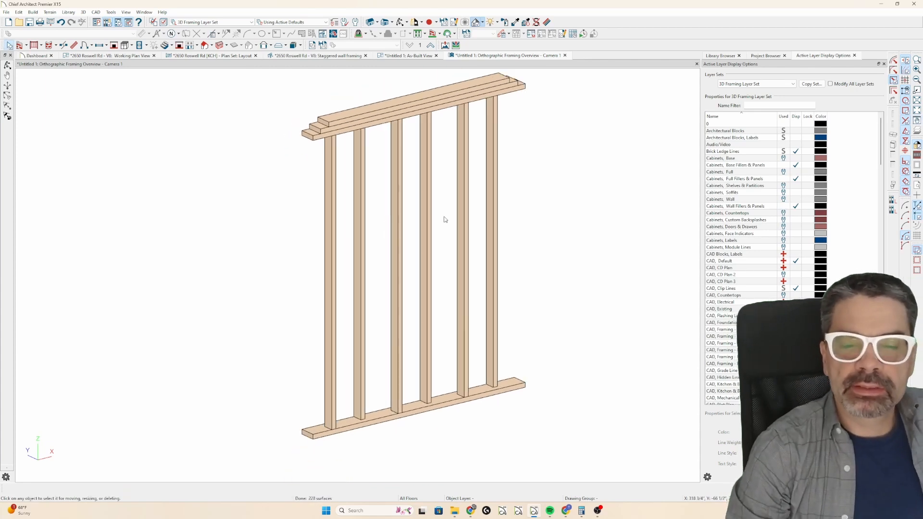
middle_drag(437, 209, 439, 213)
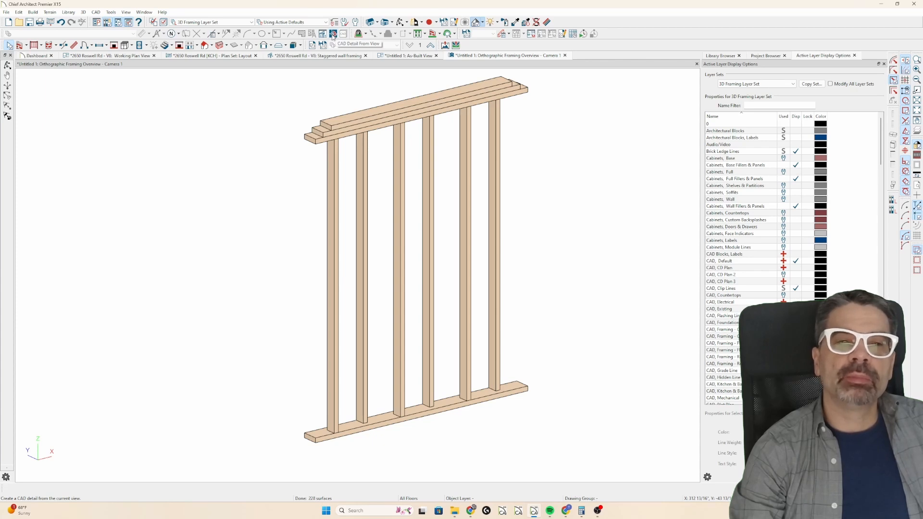
Create a CAD detail from the orthographic framing overview and look over both walls in line form.
click(95, 13)
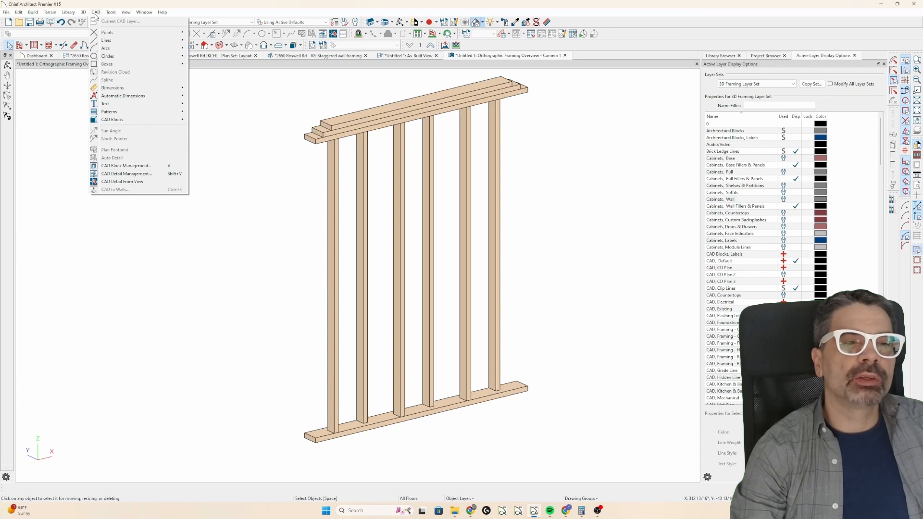
click(107, 182)
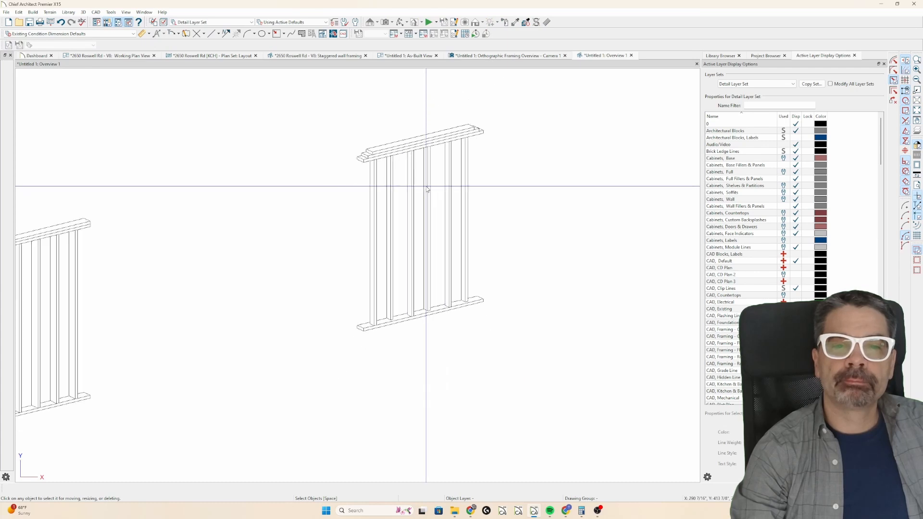
scroll(426, 189, down, 3)
scroll(422, 192, up, 1)
scroll(318, 216, up, 1)
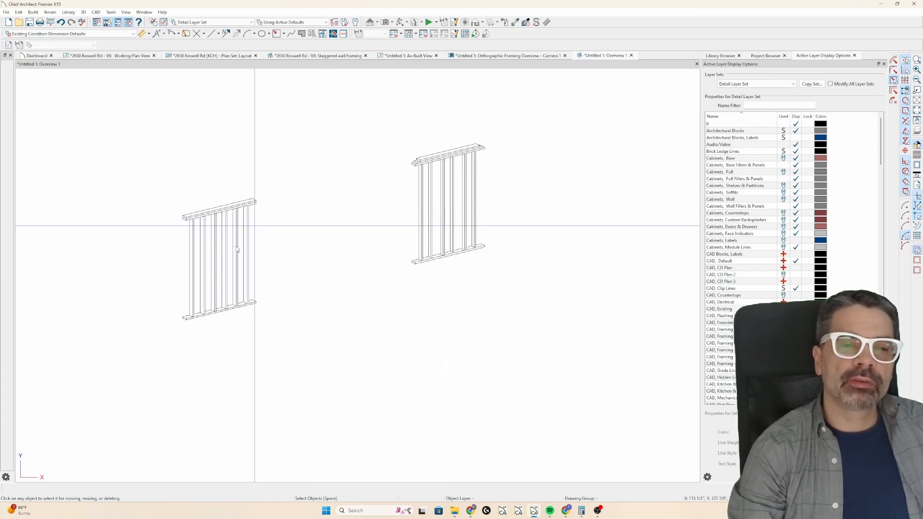
Open the wall detail of the left-hand wall from the As-Built plan view.
click(539, 57)
click(408, 56)
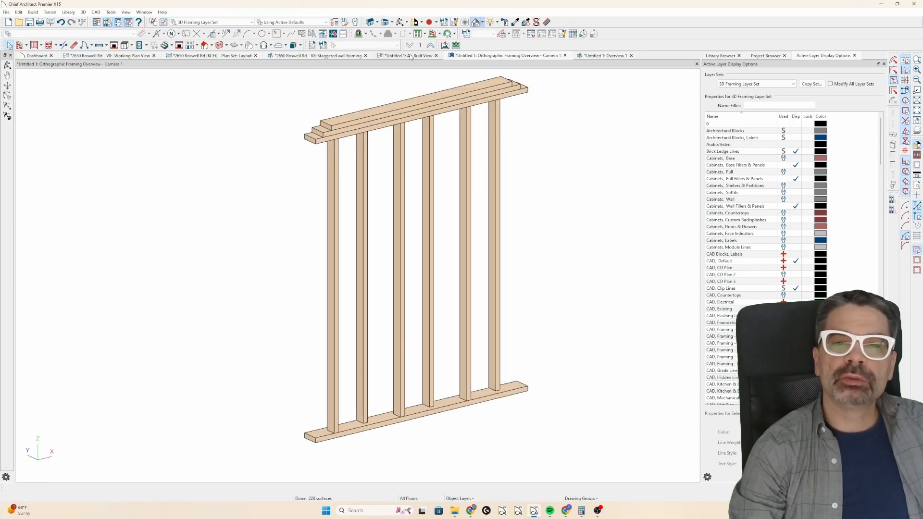
scroll(519, 150, down, 4)
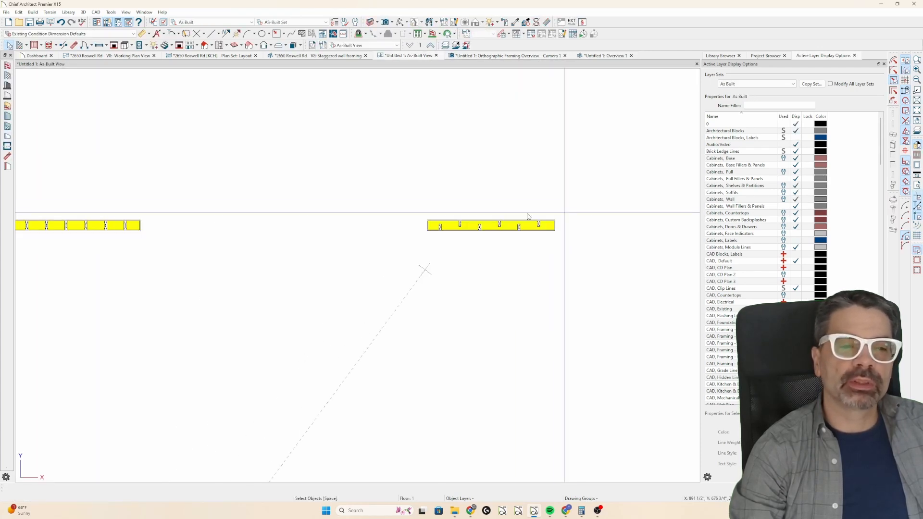
middle_drag(124, 219, 294, 223)
scroll(293, 223, up, 3)
click(279, 228)
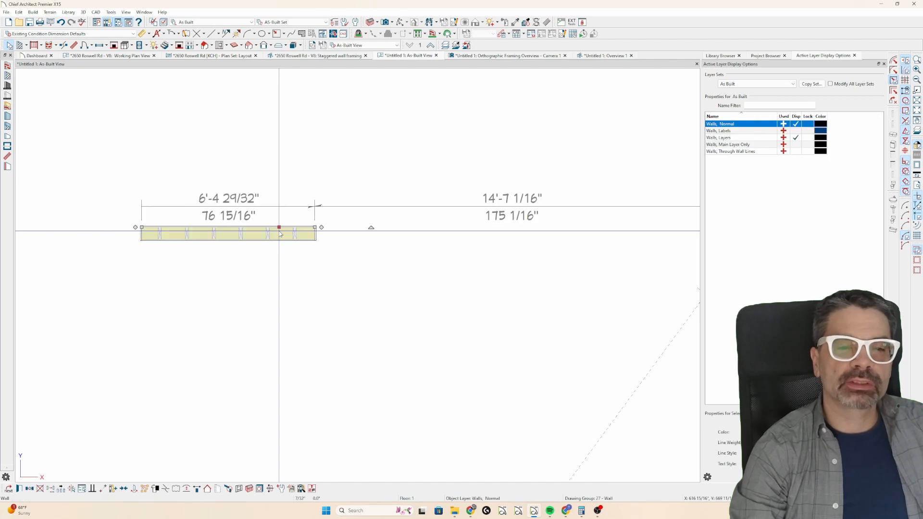
click(240, 488)
Set the width of all six studs in the left-hand wall to 3 1/2".
drag(512, 233, 215, 214)
key(ctrl+e)
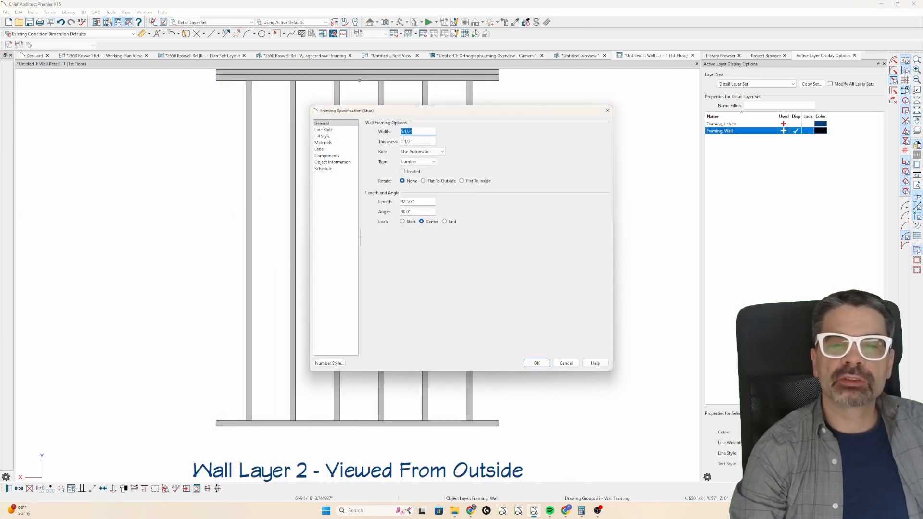
key(Return)
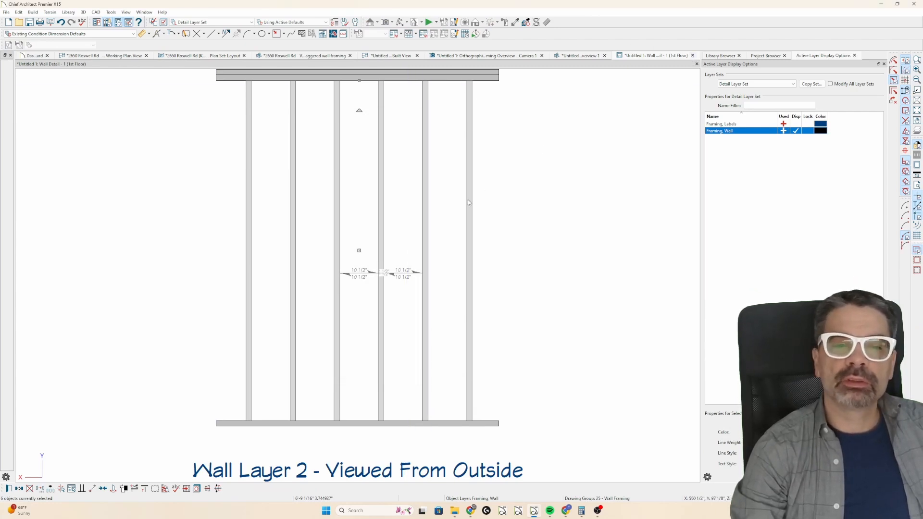
Move the rightmost stud of the left-hand wall in the As-Built plan flush with the upper edge of the framing layer.
scroll(226, 241, up, 5)
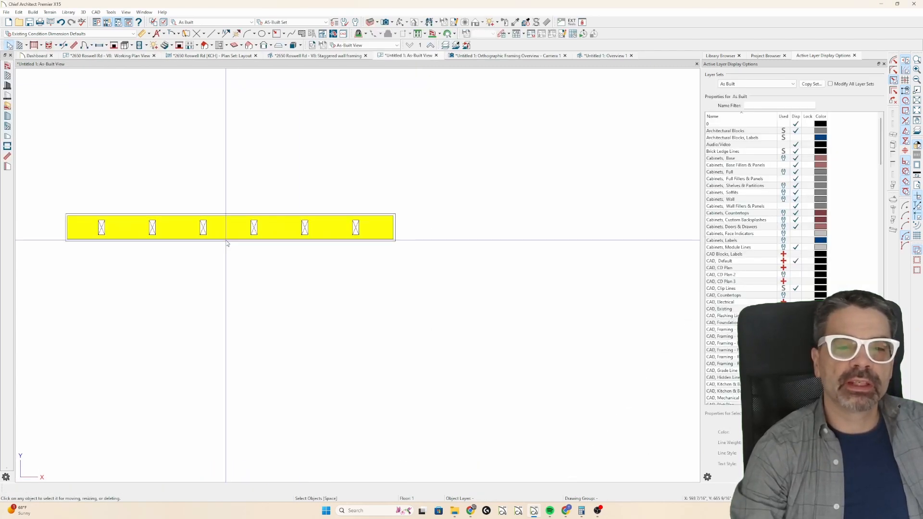
click(358, 228)
scroll(365, 214, up, 2)
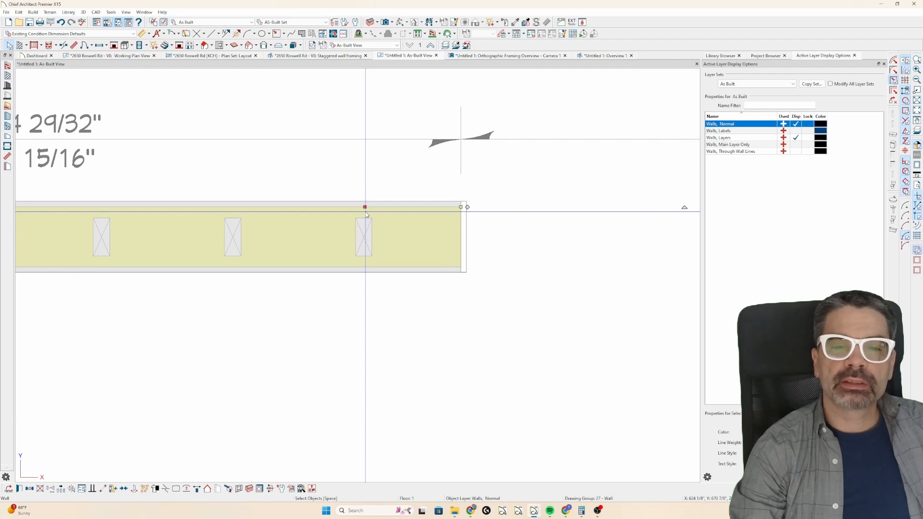
key(Tab)
key(m)
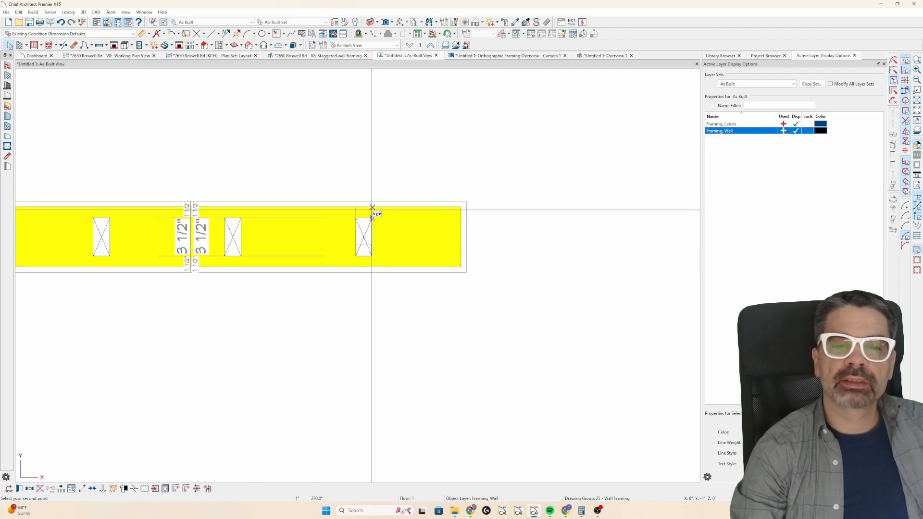
click(372, 207)
Move the second stud from the right point to point, flush with the lower edge of the framing layer.
click(237, 263)
key(Tab)
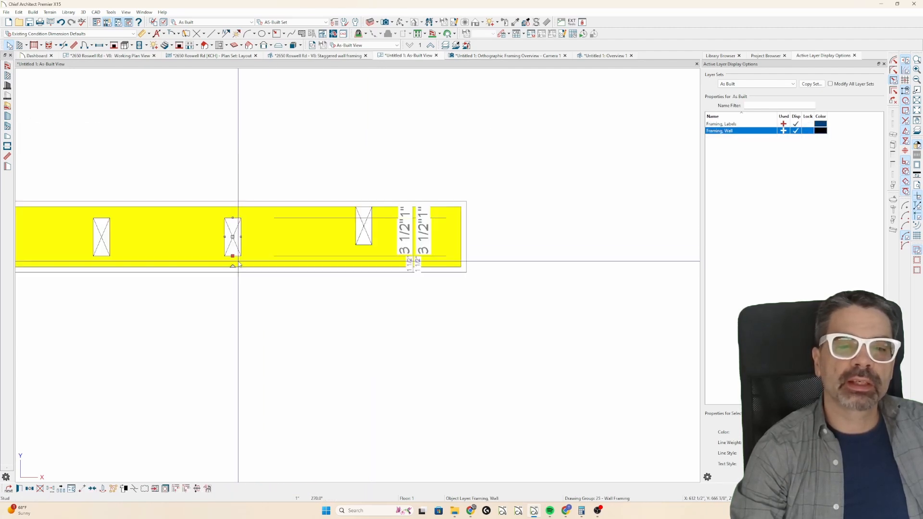
key(m)
click(240, 255)
click(241, 264)
Move the third stud from the right flush with the upper edge of the framing layer.
scroll(498, 292, down, 1)
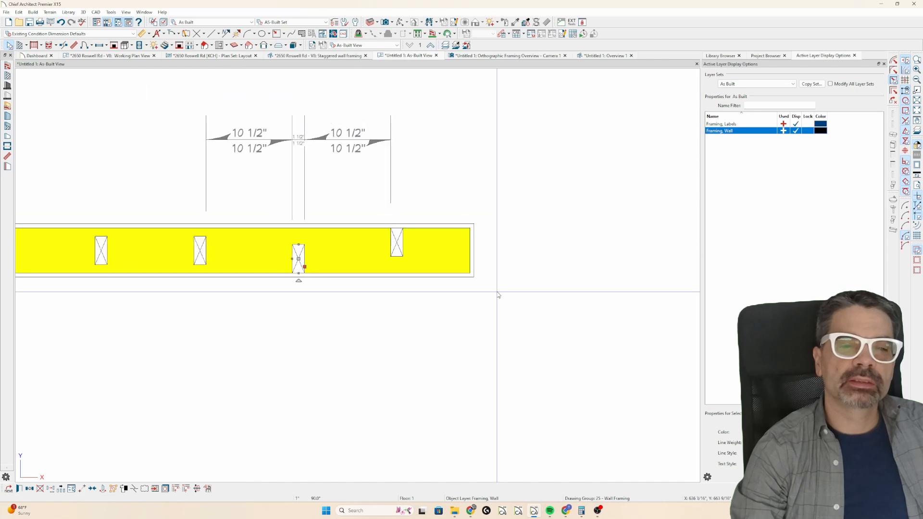
click(199, 249)
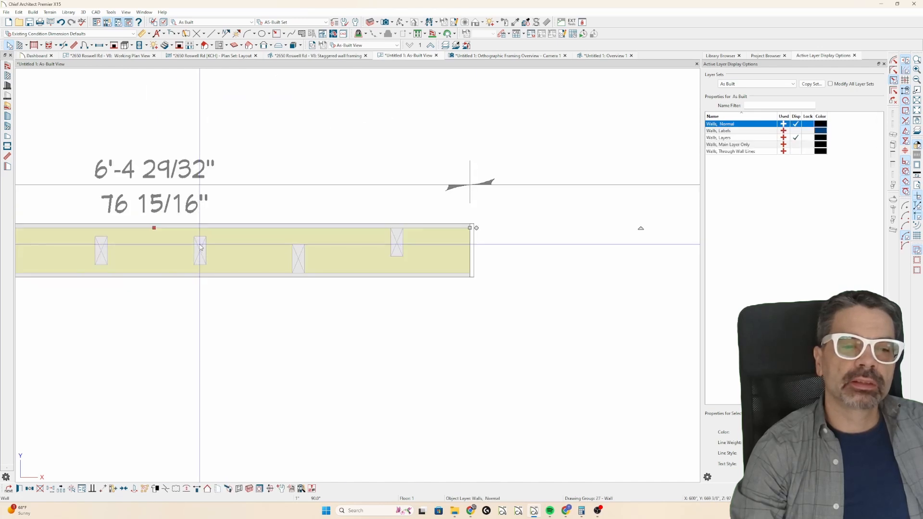
key(Tab)
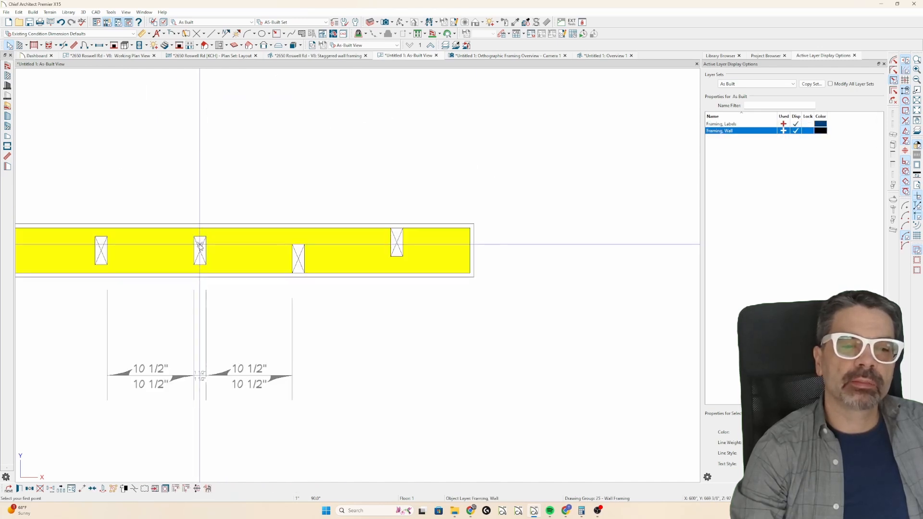
key(m)
click(206, 227)
click(205, 230)
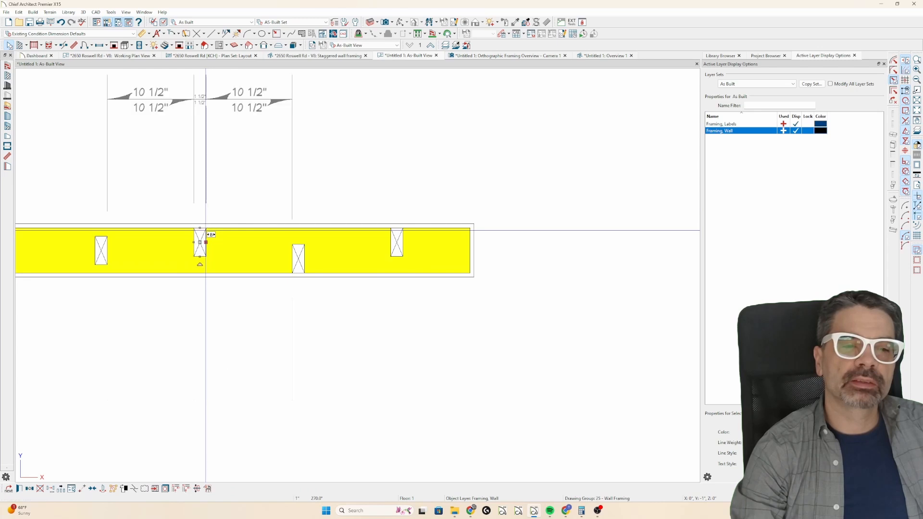
Move the fourth stud from the right flush with the lower edge of the framing layer.
click(103, 250)
key(Tab)
key(m)
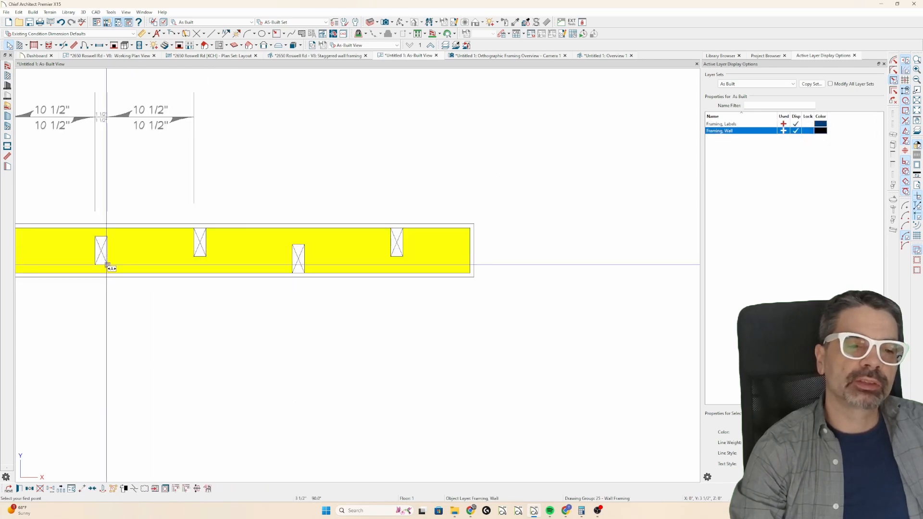
click(107, 265)
click(107, 273)
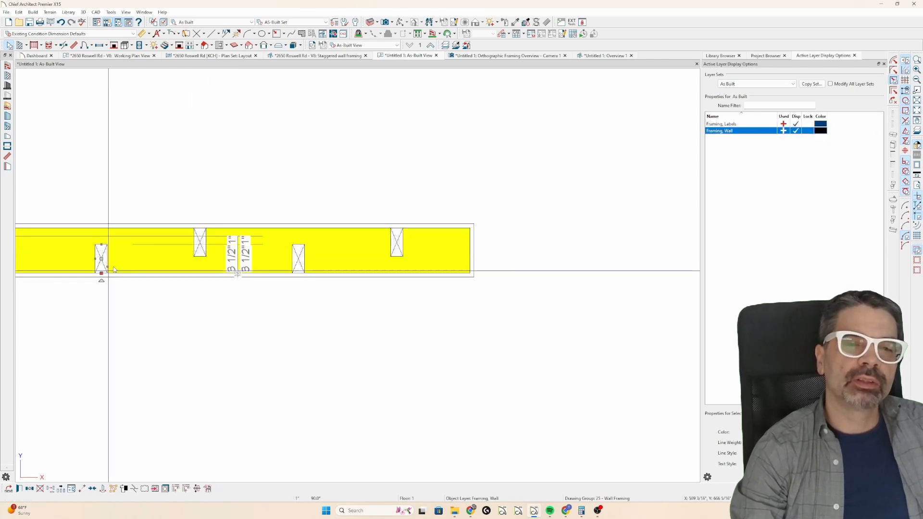
Close the first overview CAD detail and move the fifth stud from the right flush with the framing layer's upper edge.
click(631, 55)
scroll(644, 182, down, 5)
scroll(241, 222, up, 5)
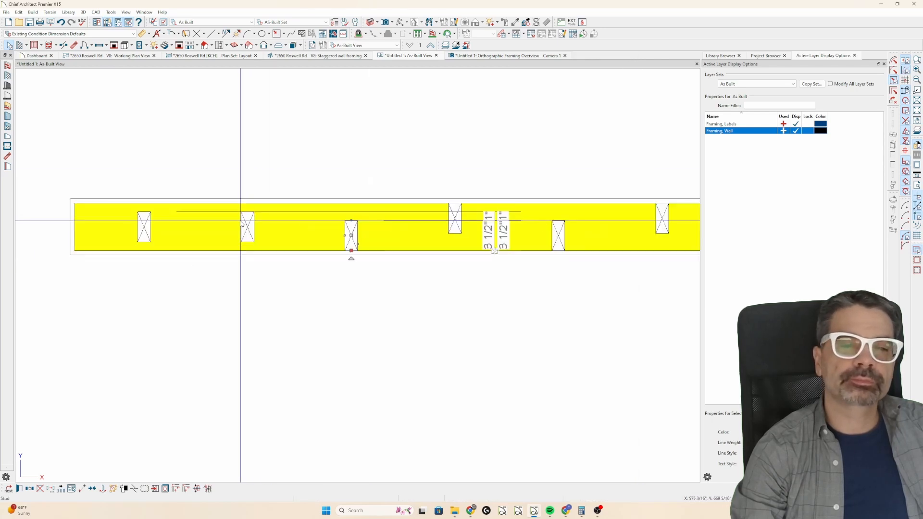
click(241, 222)
scroll(250, 222, up, 2)
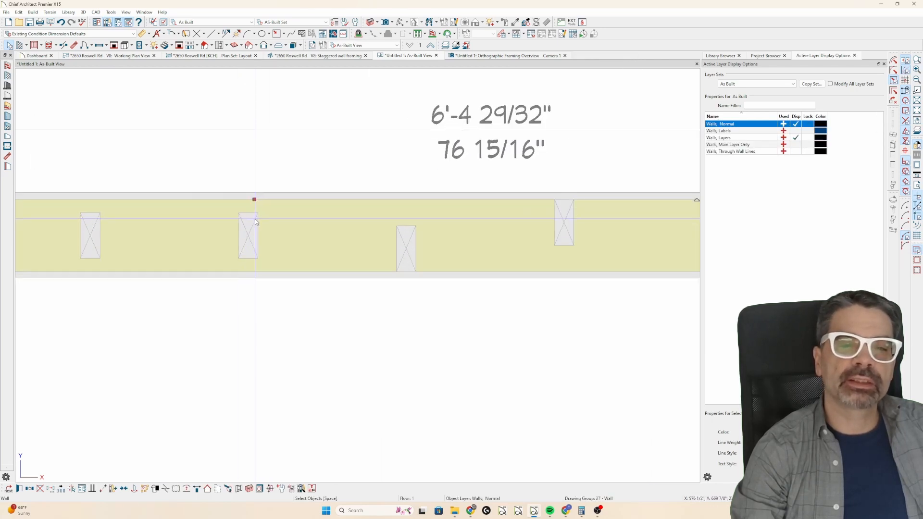
click(256, 222)
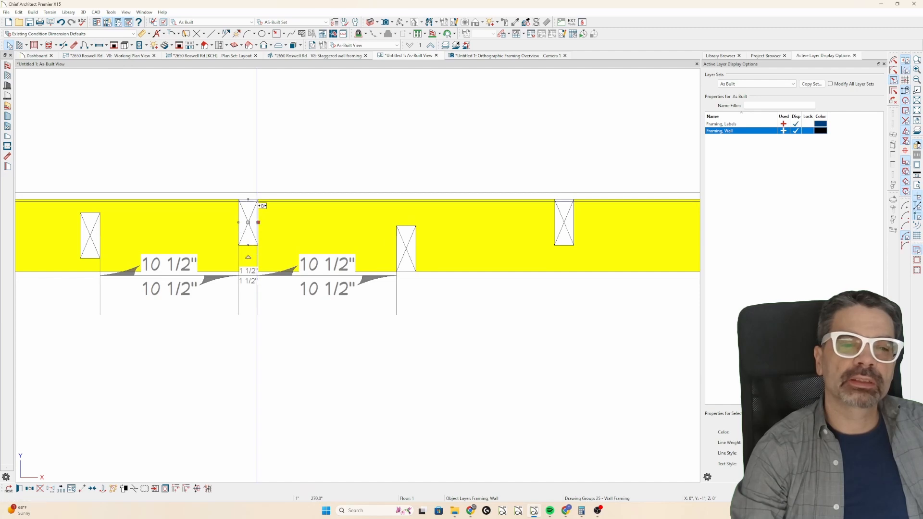
Move the leftmost stud flush with the lower edge of the framing layer to complete the stagger.
click(98, 200)
click(100, 258)
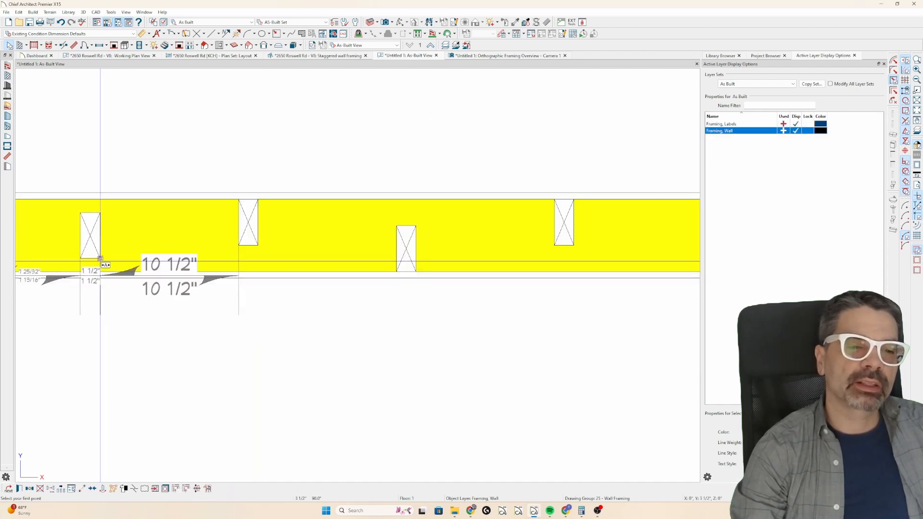
drag(100, 259, 100, 271)
Shorten the topmost plate of the left-hand wall at both ends in the framing overview, exposing the plate below.
scroll(102, 289, down, 2)
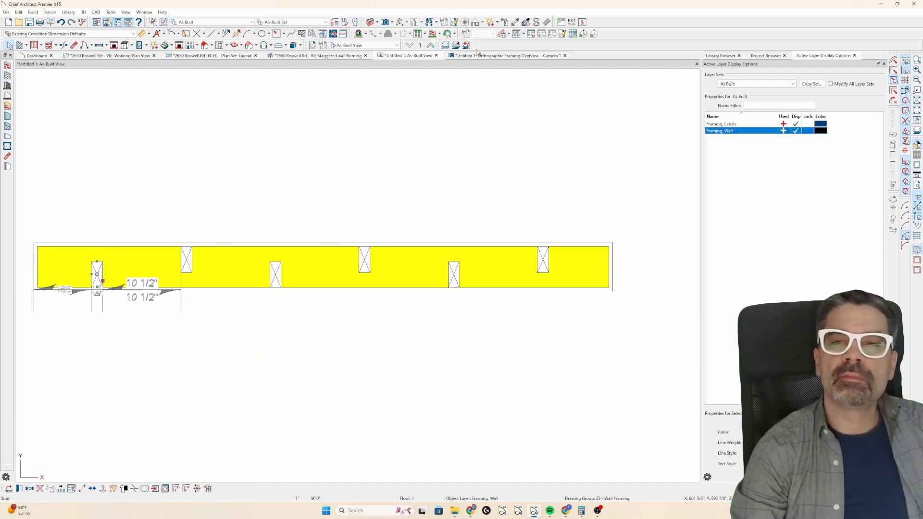
click(498, 56)
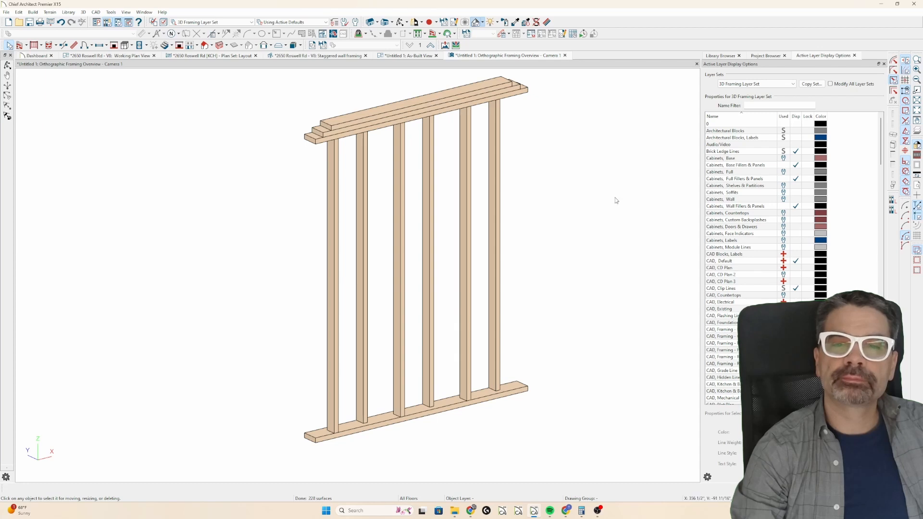
scroll(615, 200, down, 3)
scroll(192, 242, up, 5)
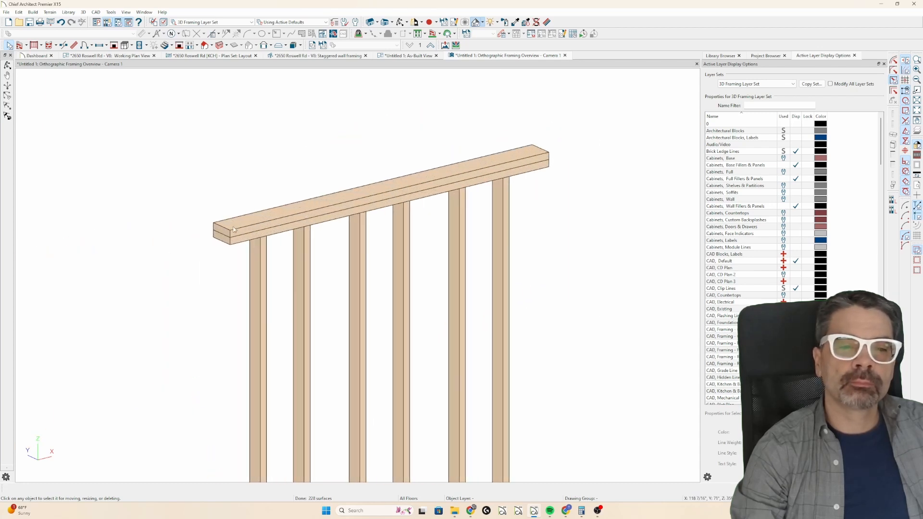
click(243, 232)
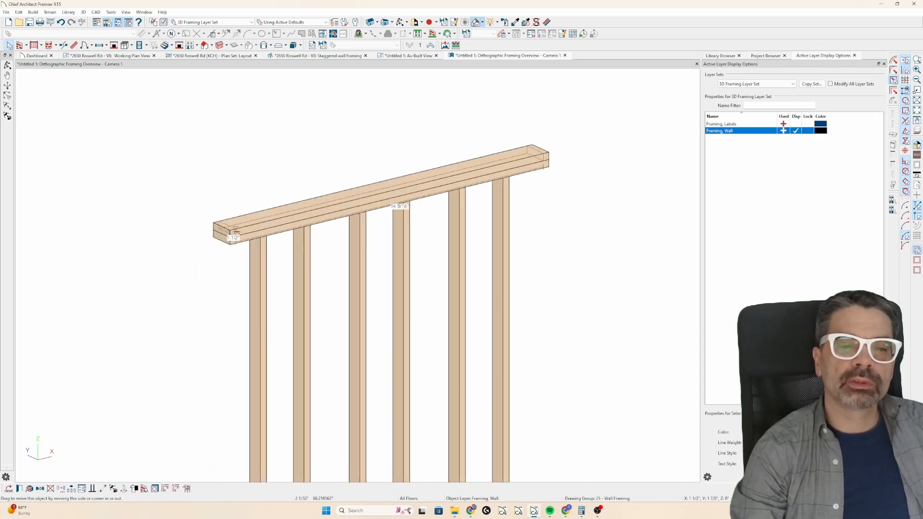
click(612, 140)
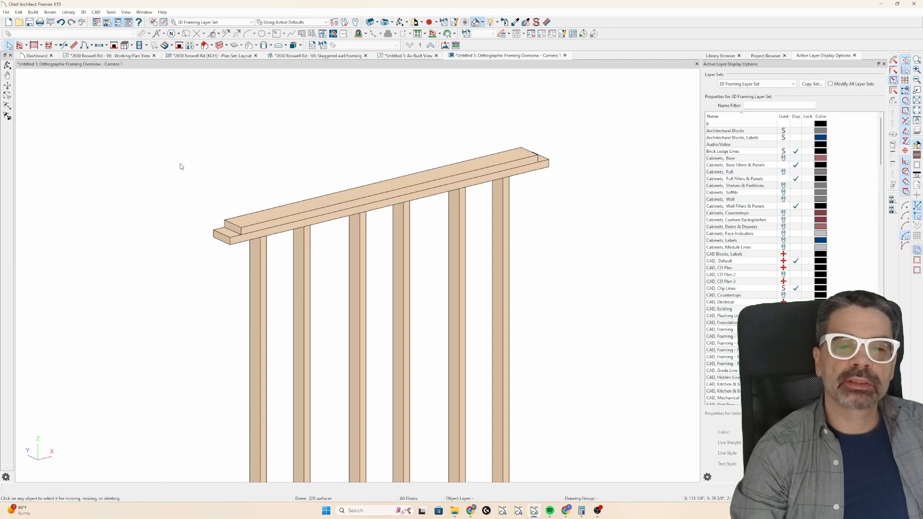
Frame both walls in the orthographic framing overview and create a new CAD detail from that view.
scroll(182, 166, down, 3)
scroll(181, 166, down, 2)
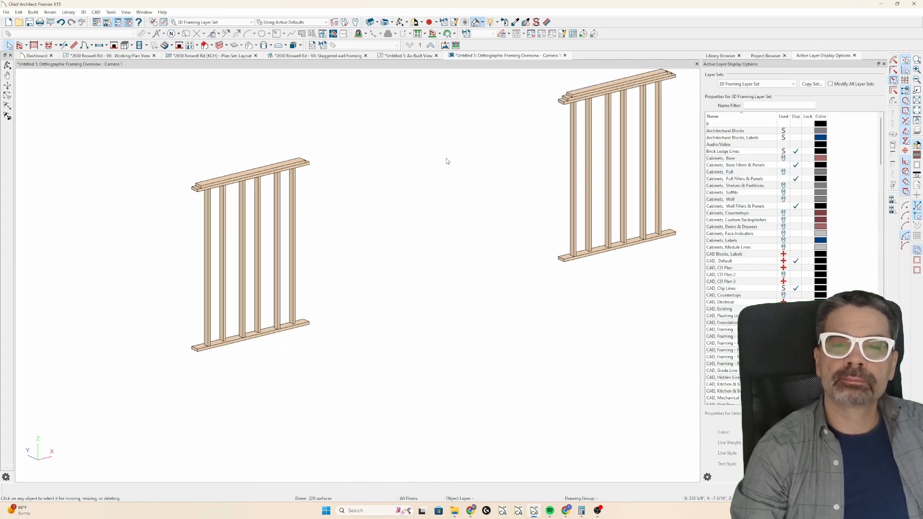
scroll(446, 158, up, 1)
middle_drag(446, 159, 381, 194)
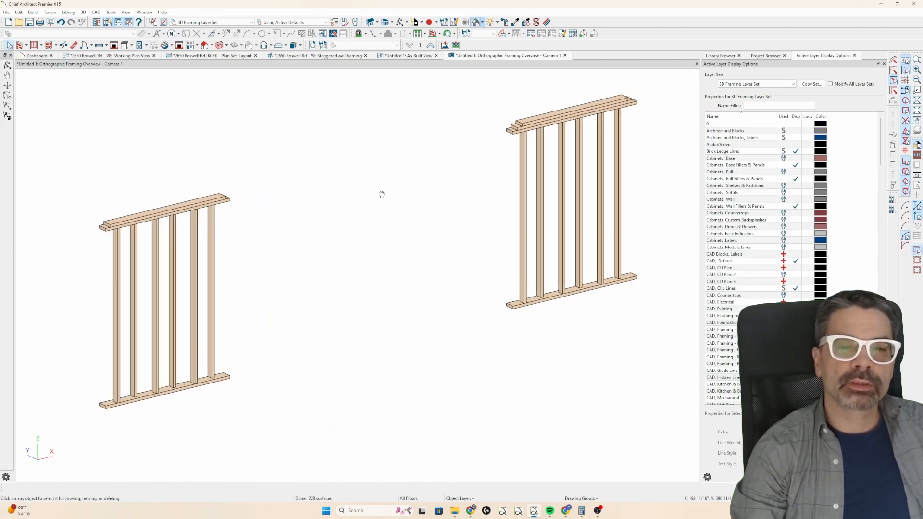
click(333, 34)
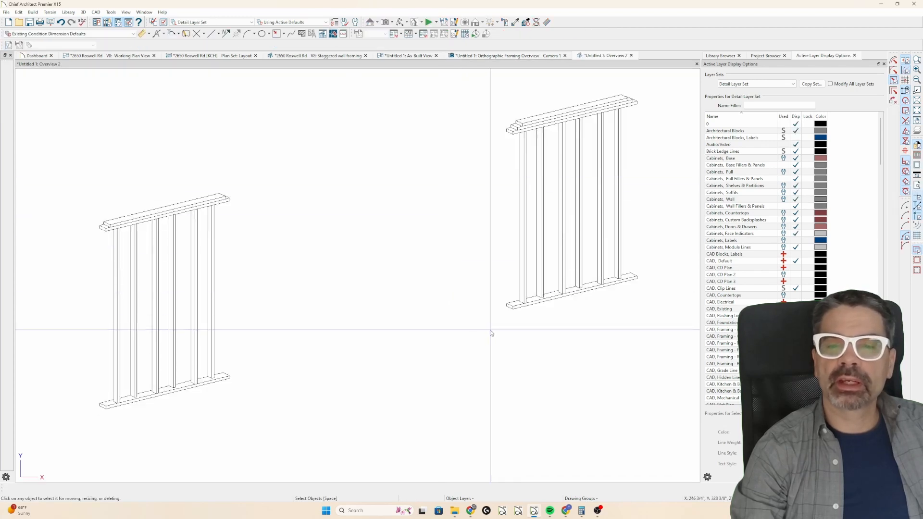
Copy the right-hand wall's linework from the new CAD detail and paste it beside the annotated wall in the Staggered wall framing detail.
drag(490, 330, 652, 103)
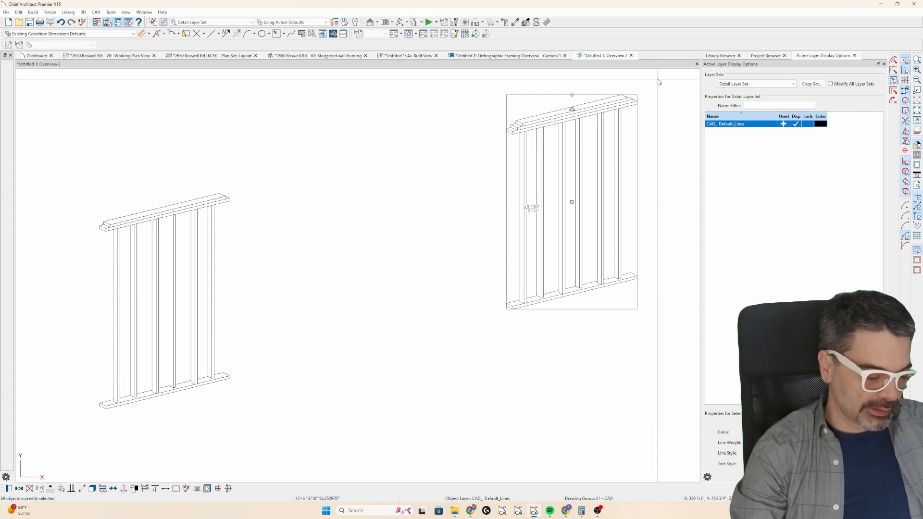
click(331, 56)
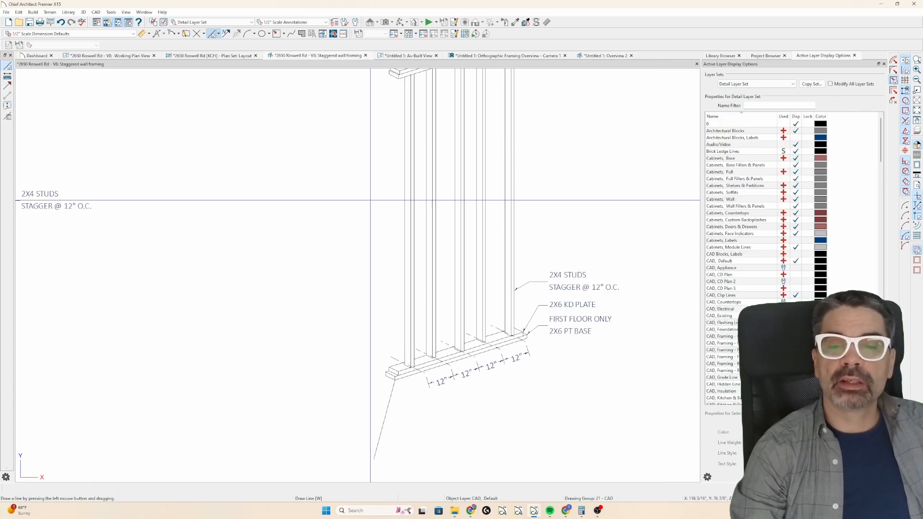
scroll(339, 320, down, 2)
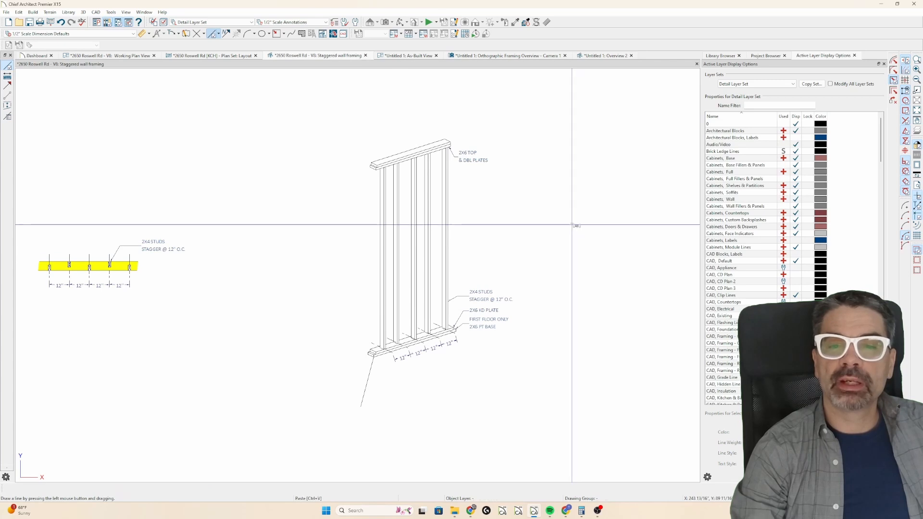
key(ctrl+v)
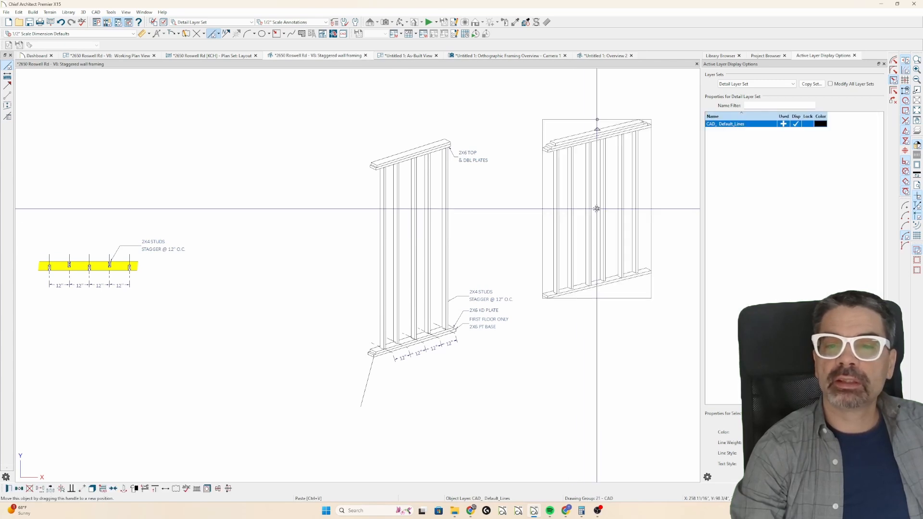
click(597, 209)
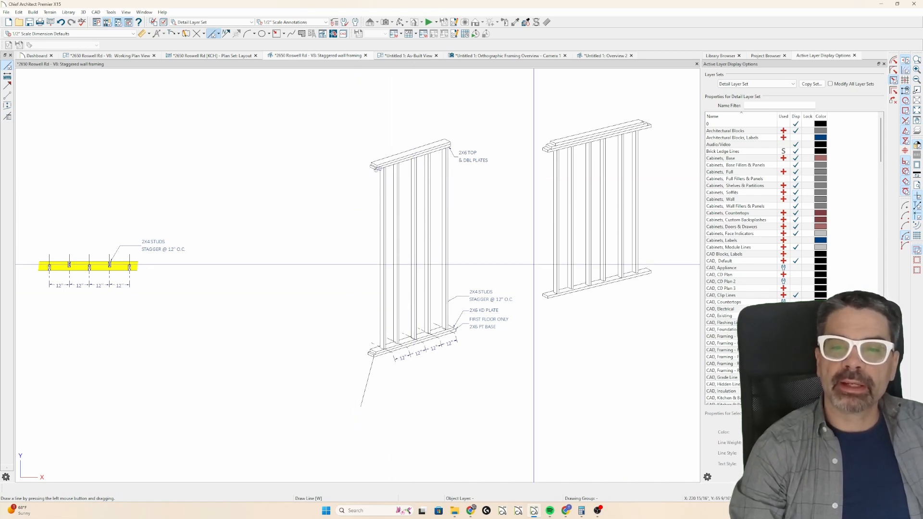
scroll(611, 182, up, 1)
scroll(611, 182, up, 1)
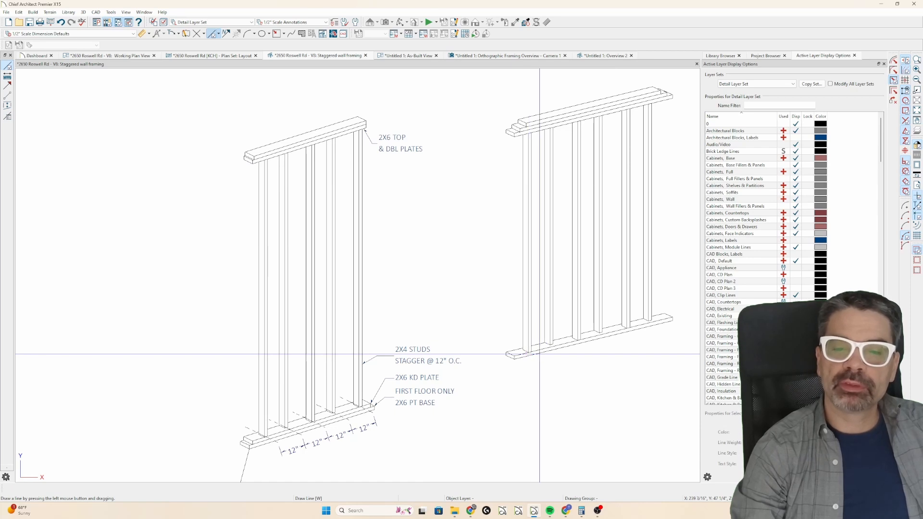
key(alt+Tab)
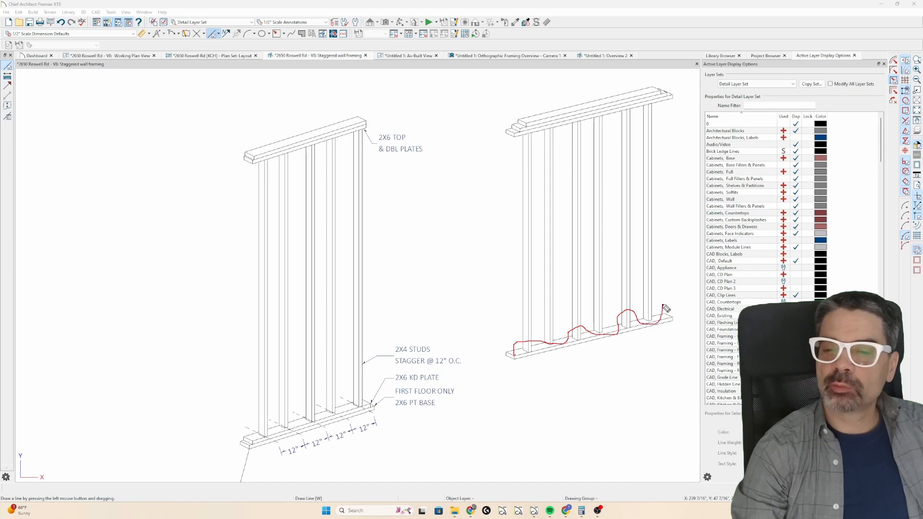
key(Escape)
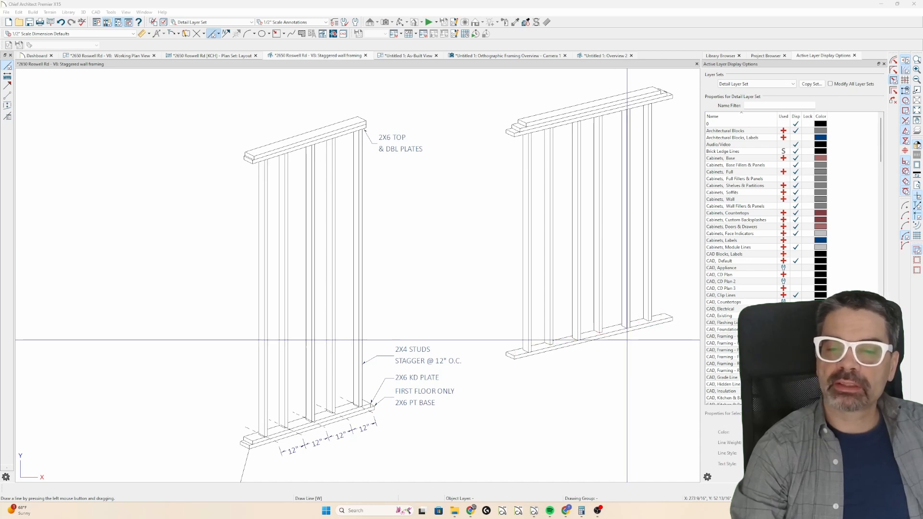